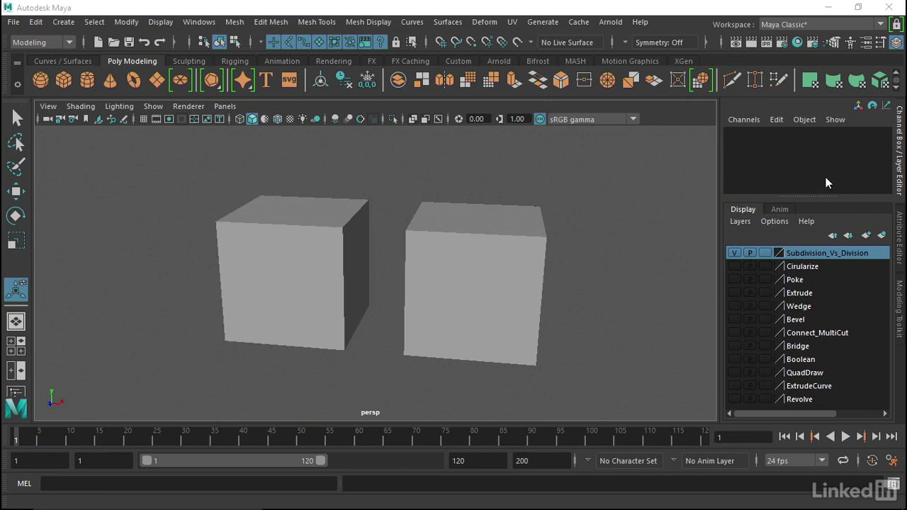
# Step: Show the Modeling Toolkit panel in place of the Channel Box and Layer Editor
pyautogui.click(900, 312)
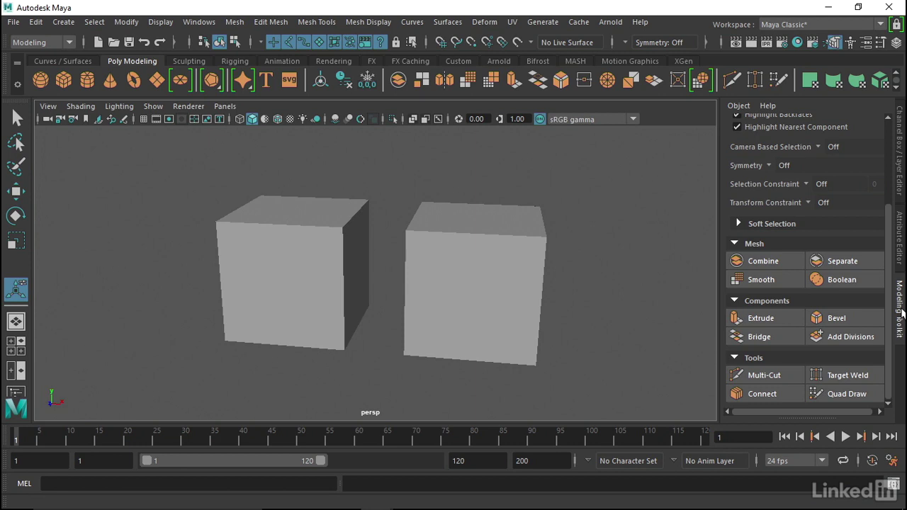
# Step: Dock the Modeling Toolkit as its own panel beside the viewport, alongside the Channel Box/Layer Editor
pyautogui.moveTo(901, 312)
pyautogui.mouseDown()
pyautogui.moveTo(764, 284)
pyautogui.moveTo(585, 194)
pyautogui.mouseUp()
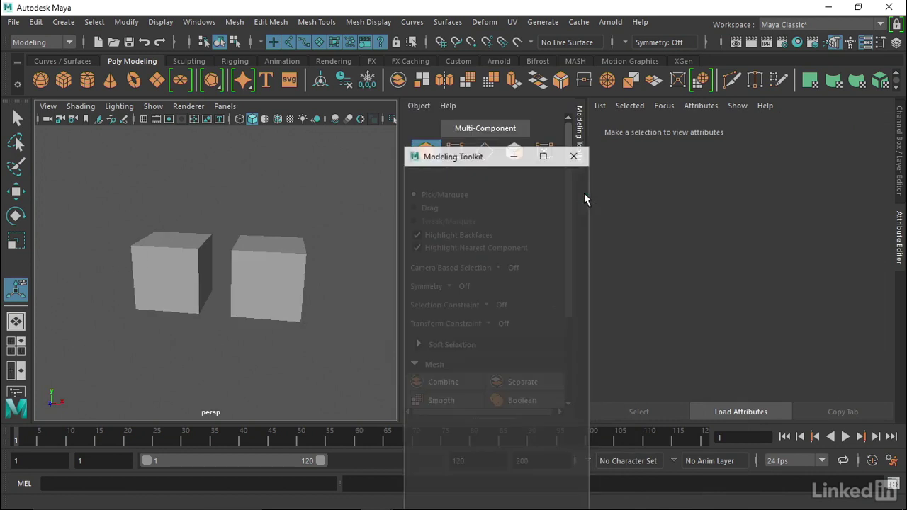
pyautogui.moveTo(584, 195); pyautogui.dragTo(584, 192)
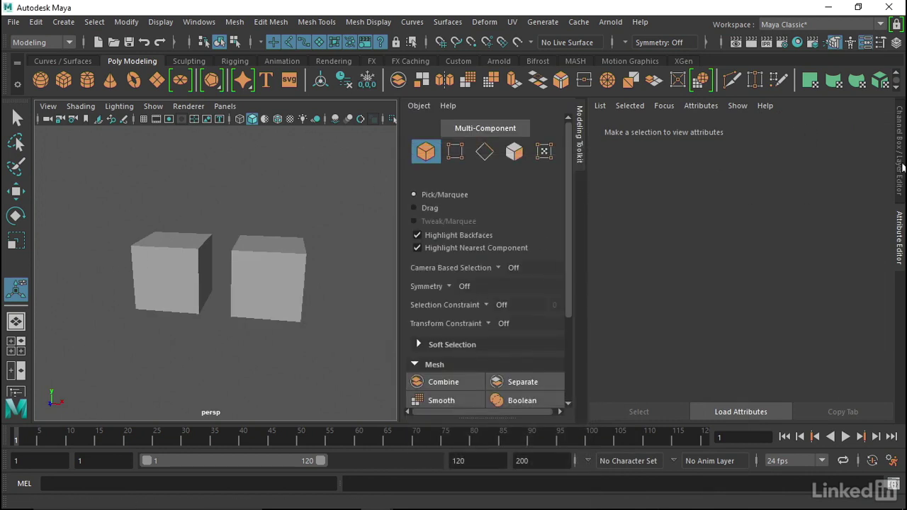
pyautogui.click(899, 164)
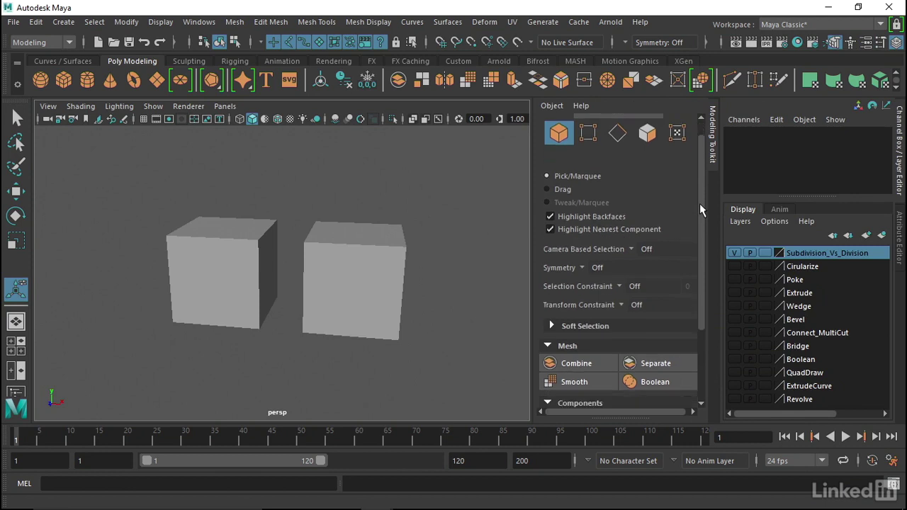
pyautogui.moveTo(699, 190); pyautogui.dragTo(709, 259)
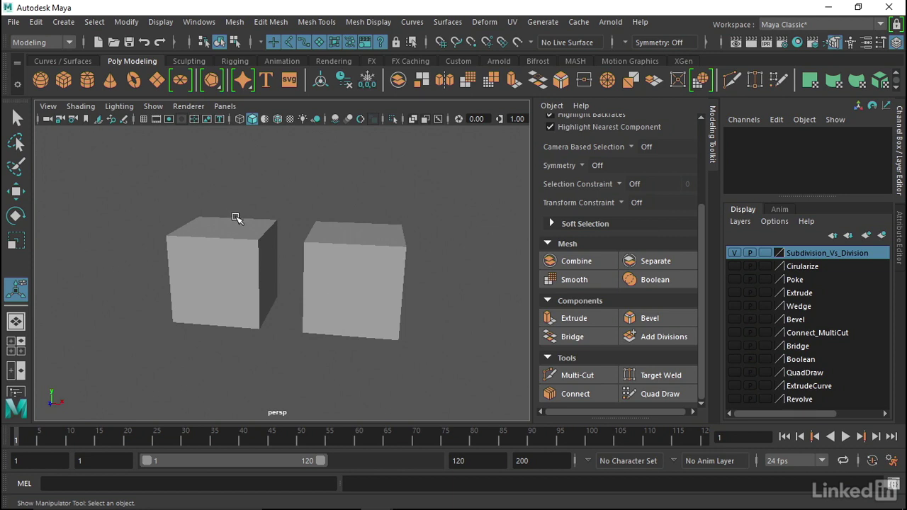
# Step: Add Divisions to the right cube pCube2 with Divisions set to 2
pyautogui.click(361, 256)
pyautogui.click(219, 247)
pyautogui.click(356, 230)
pyautogui.click(664, 337)
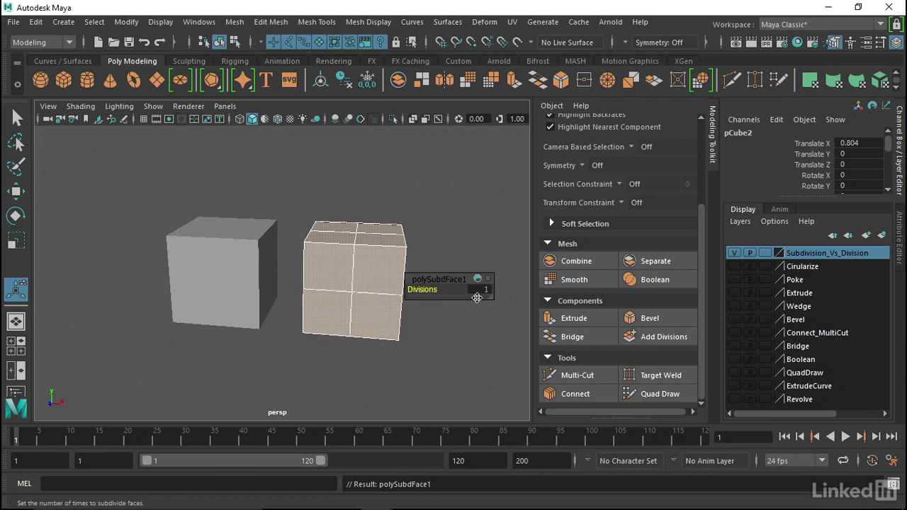
pyautogui.click(483, 289)
pyautogui.write('2')
pyautogui.press('Return')
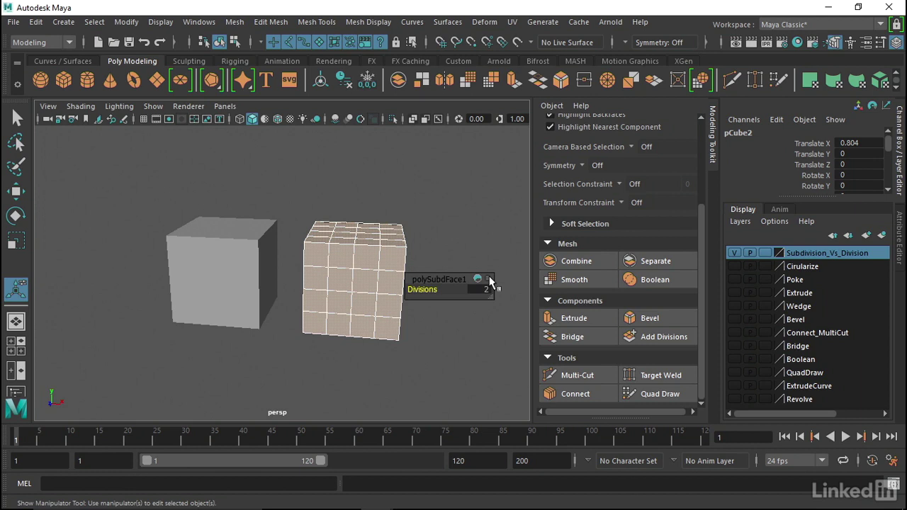
pyautogui.click(213, 243)
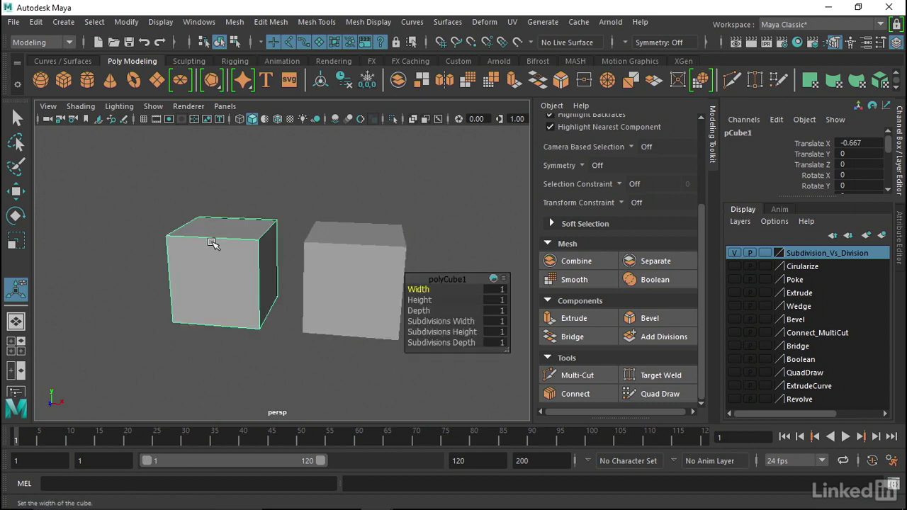
# Step: Smooth the left cube pCube1 with polySmoothFace1 Divisions set to 0
pyautogui.keyDown('alt'); pyautogui.moveTo(215, 255); pyautogui.dragTo(249, 251); pyautogui.keyUp('alt')
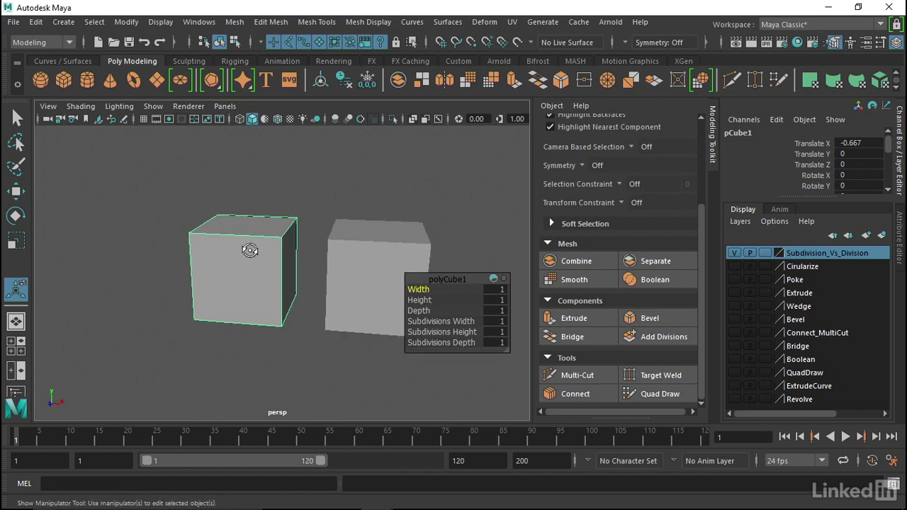
pyautogui.click(581, 280)
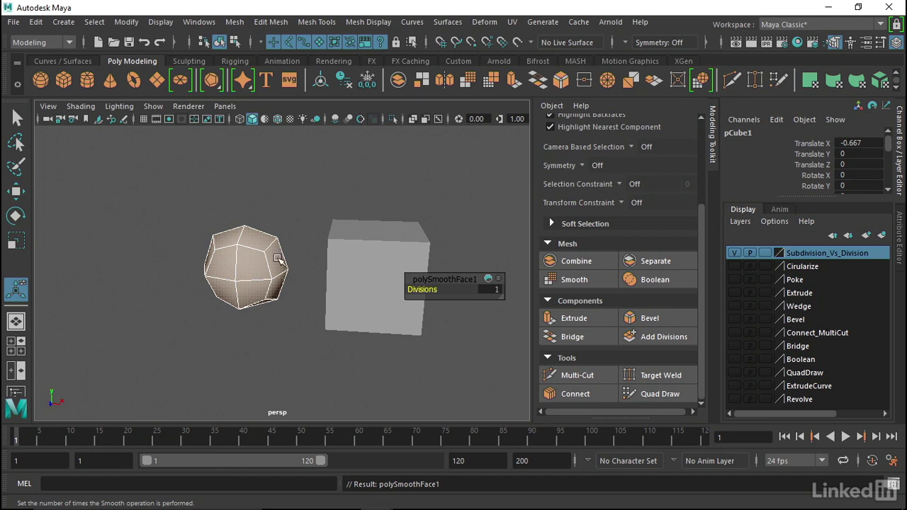
pyautogui.click(493, 288)
pyautogui.write('0')
pyautogui.press('Return')
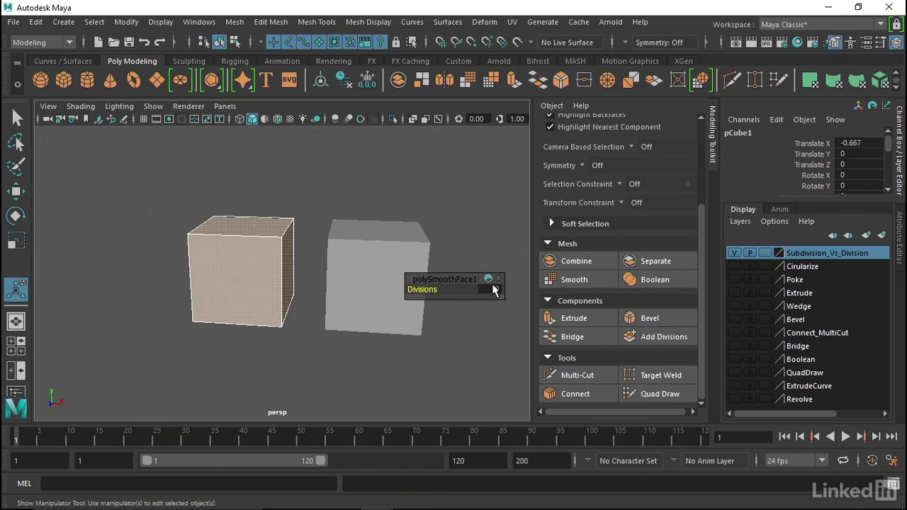
pyautogui.click(575, 375)
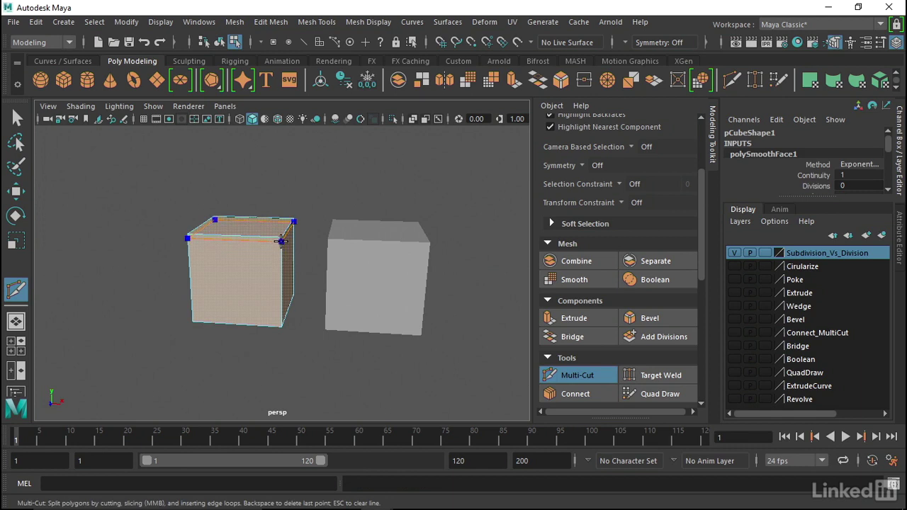
# Step: Multi-cut an extra edge into the left cube, then smooth it again
pyautogui.click(281, 242)
pyautogui.click(276, 242)
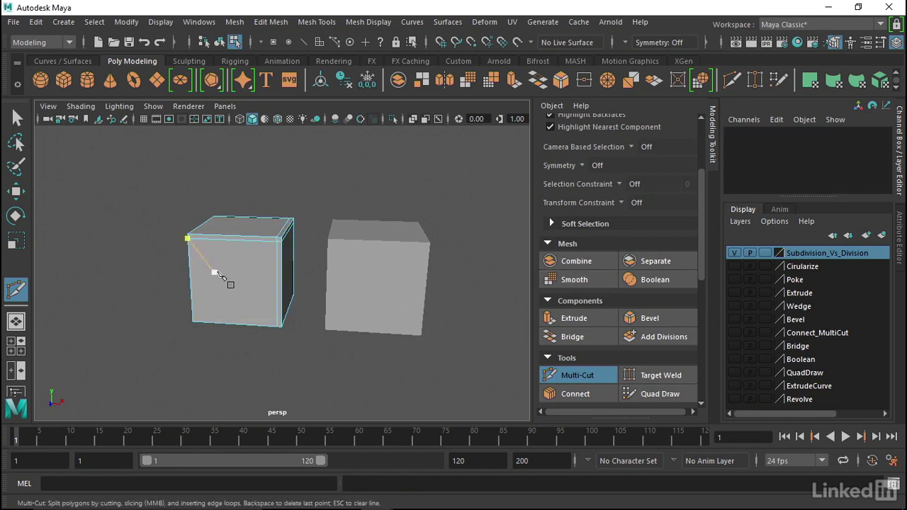
pyautogui.press('w')
pyautogui.moveTo(243, 261); pyautogui.dragTo(303, 93, button='right')
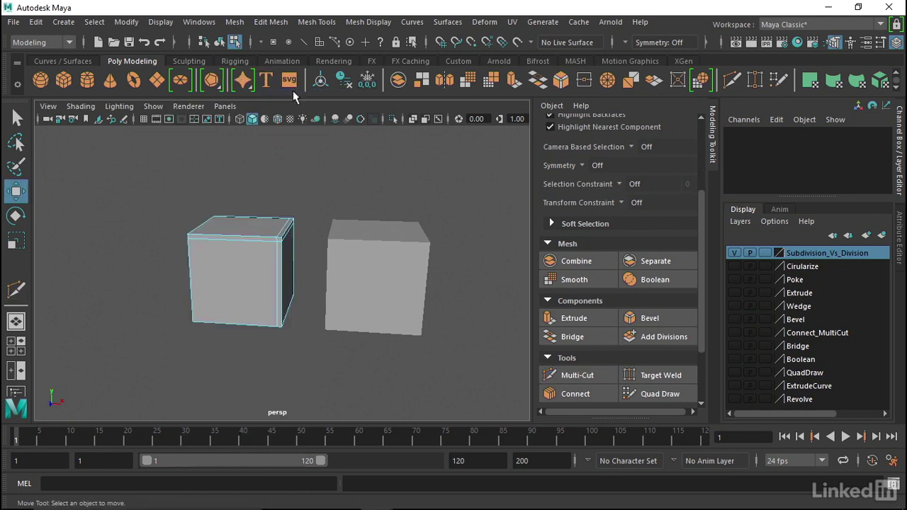
pyautogui.click(572, 279)
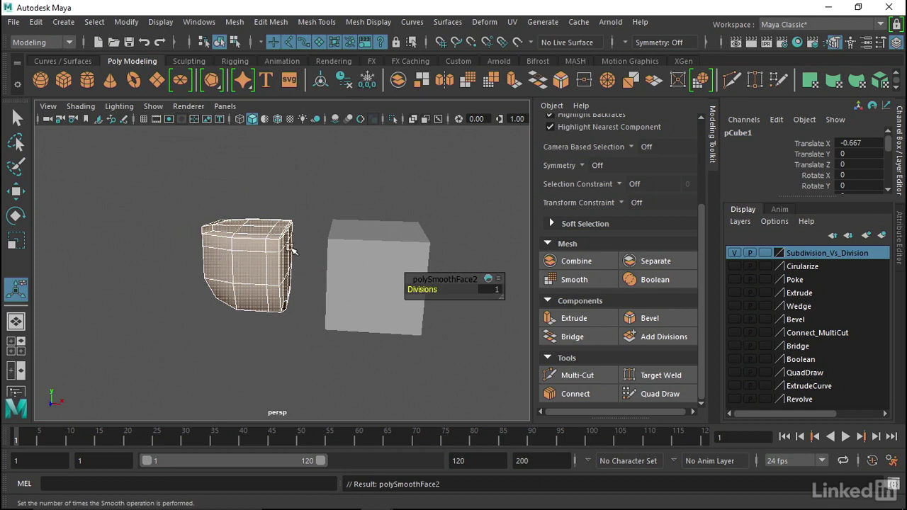
# Step: Switch to the front orthographic view and zoom in on the smoothed cube
pyautogui.press('space')
pyautogui.moveTo(217, 262); pyautogui.dragTo(299, 274)
pyautogui.scroll(2, 279, 255)
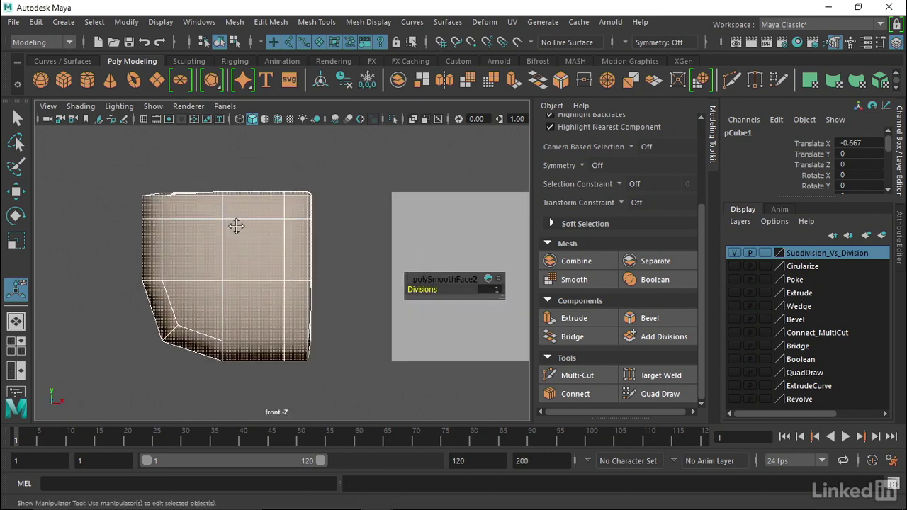
pyautogui.scroll(3, 338, 277)
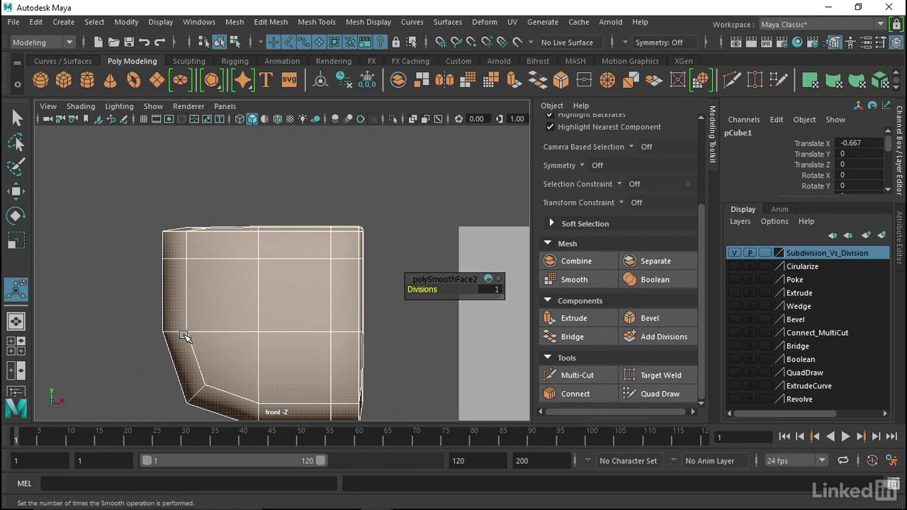
pyautogui.scroll(-5, 297, 304)
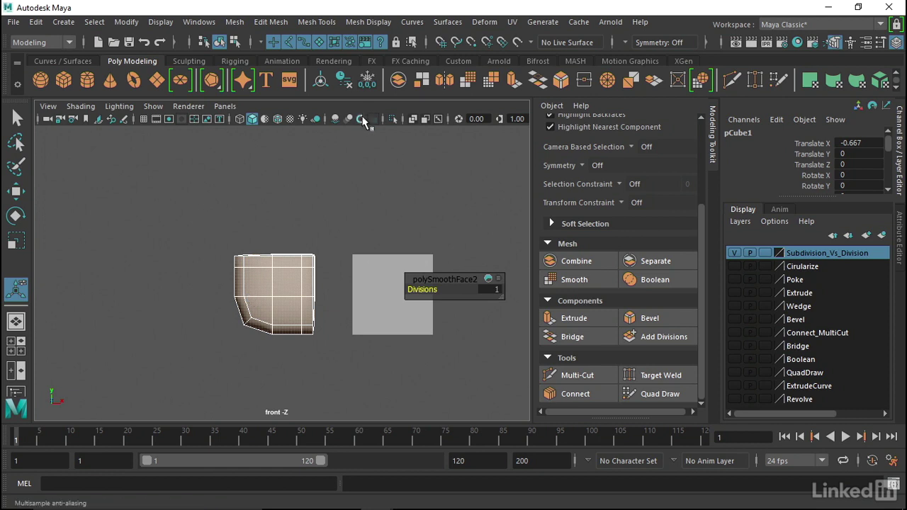
# Step: Hide the Subdivision_Vs_Division layer, show the Cirularize cylinder, and return to perspective view
pyautogui.click(734, 253)
pyautogui.click(734, 266)
pyautogui.press('space')
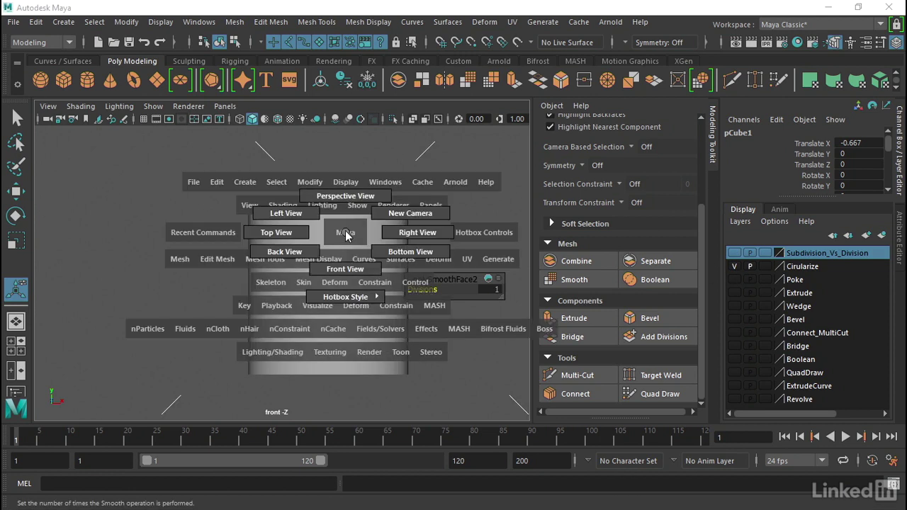
pyautogui.moveTo(346, 236); pyautogui.dragTo(347, 192)
pyautogui.scroll(2, 352, 216)
pyautogui.scroll(1, 354, 207)
pyautogui.scroll(5, 336, 211)
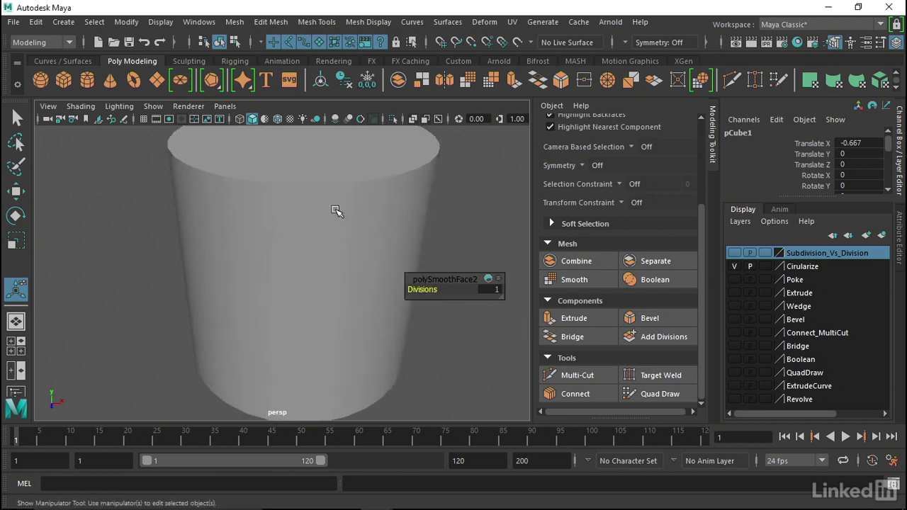
pyautogui.scroll(-3, 335, 211)
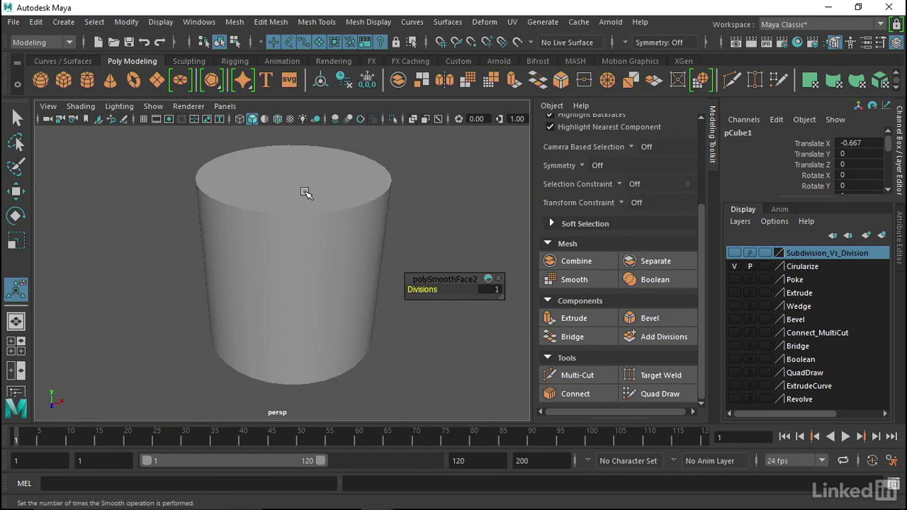
# Step: Select a block of faces on the cylinder's side in face mode
pyautogui.click(303, 188)
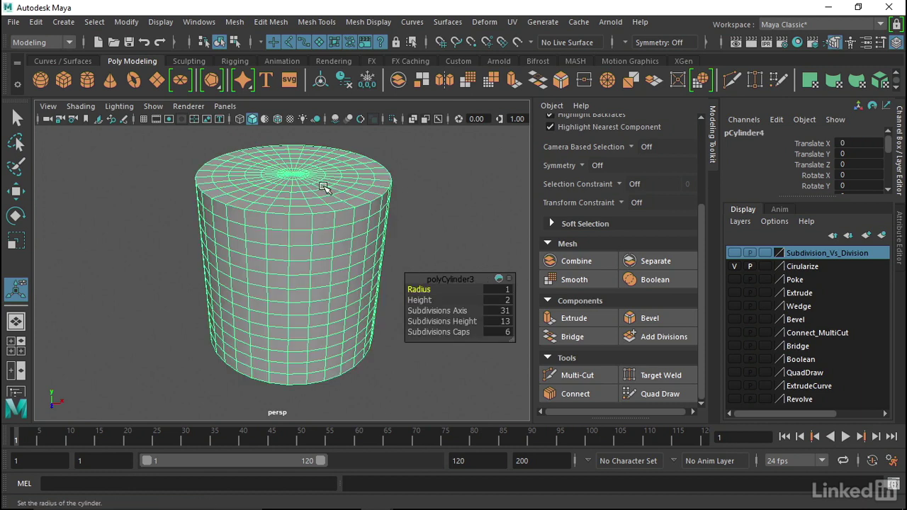
pyautogui.moveTo(324, 187); pyautogui.dragTo(319, 150, button='right')
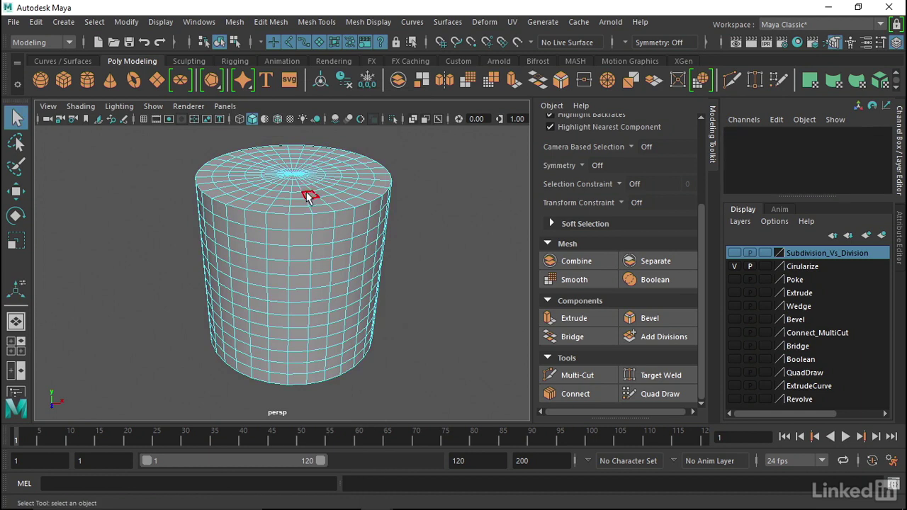
pyautogui.moveTo(285, 206); pyautogui.dragTo(333, 230)
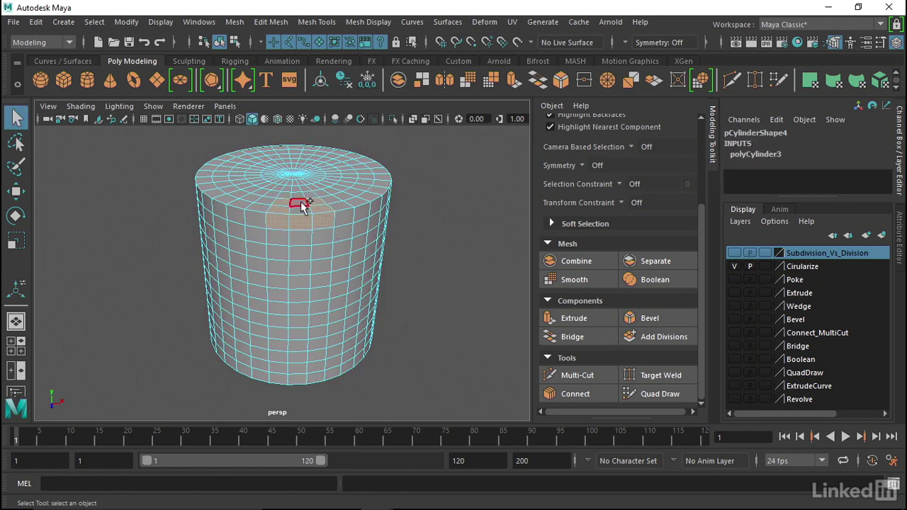
pyautogui.moveTo(358, 212)
pyautogui.keyDown('alt'); pyautogui.mouseDown()
pyautogui.moveTo(321, 218)
pyautogui.moveTo(331, 229)
pyautogui.mouseUp(); pyautogui.keyUp('alt')
pyautogui.scroll(3, 371, 259)
pyautogui.scroll(2, 371, 260)
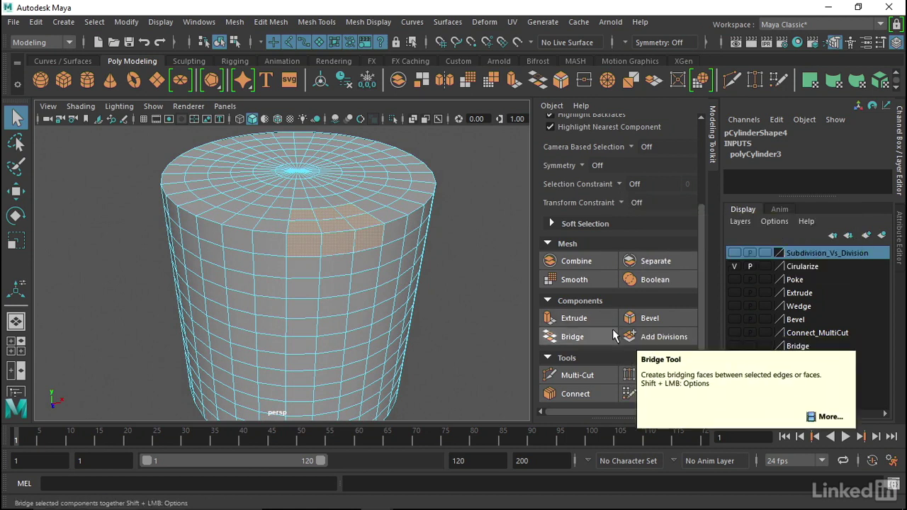
# Step: Circularize the selected faces and set the Twist to 16.5
pyautogui.click(271, 23)
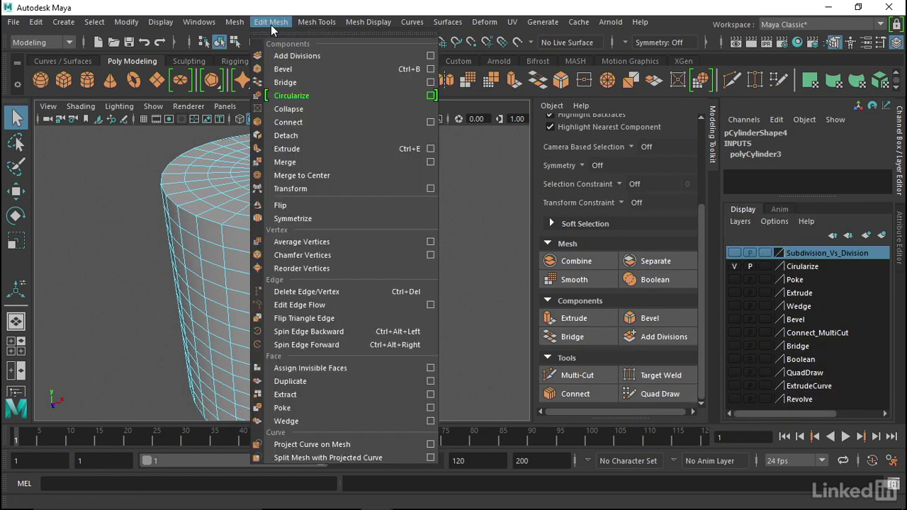
pyautogui.click(291, 97)
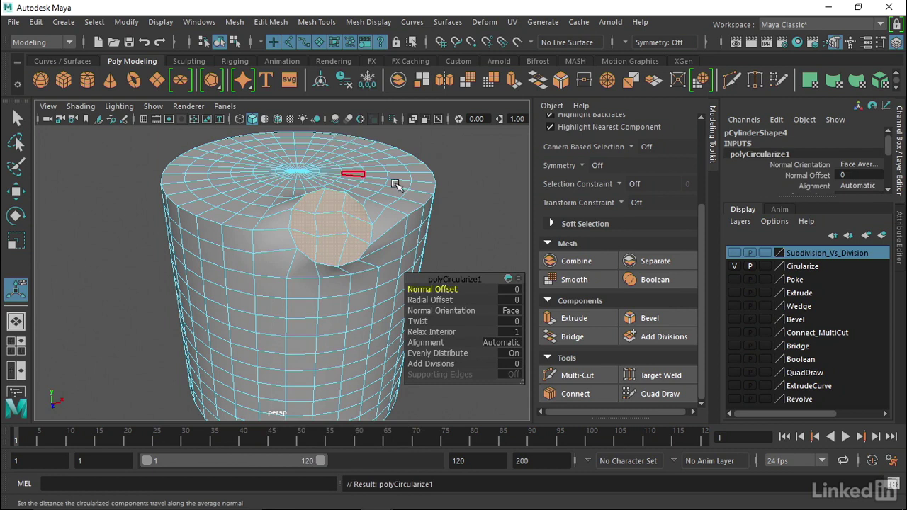
pyautogui.moveTo(470, 278); pyautogui.dragTo(470, 197)
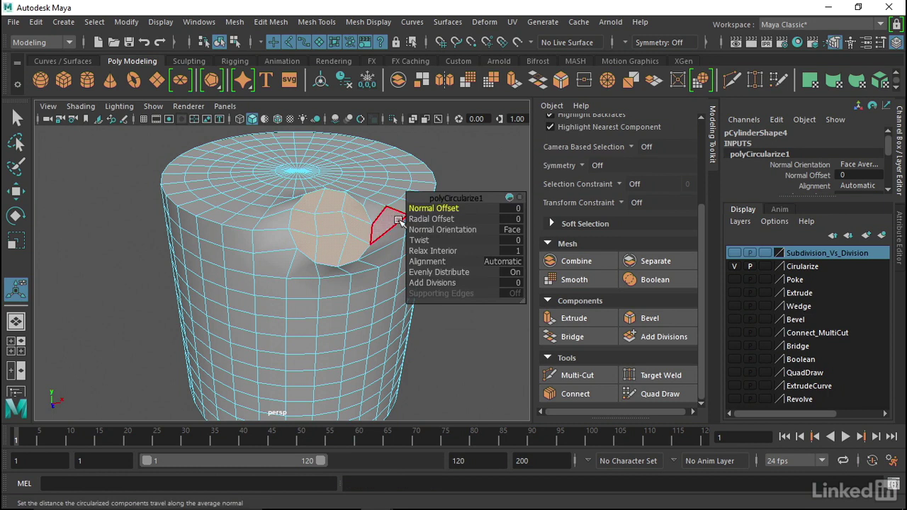
pyautogui.keyDown('alt'); pyautogui.moveTo(370, 220); pyautogui.dragTo(318, 213); pyautogui.keyUp('alt')
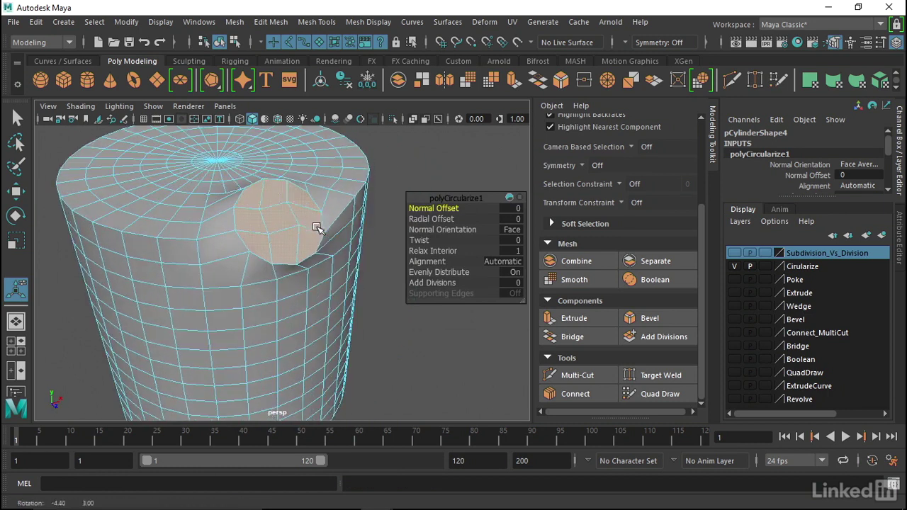
pyautogui.click(418, 240)
pyautogui.moveTo(422, 240); pyautogui.dragTo(537, 236, button='middle')
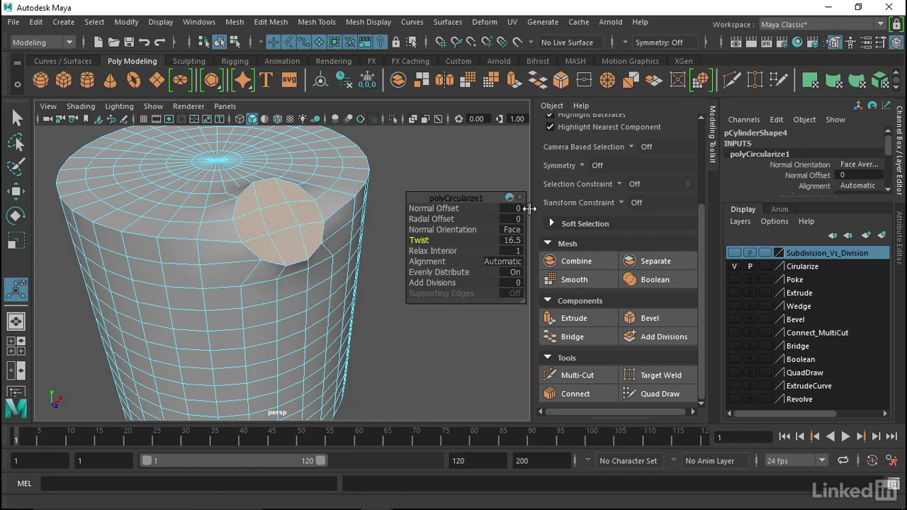
# Step: Try each Circularize alignment option, then set Alignment back to Automatic
pyautogui.click(505, 266)
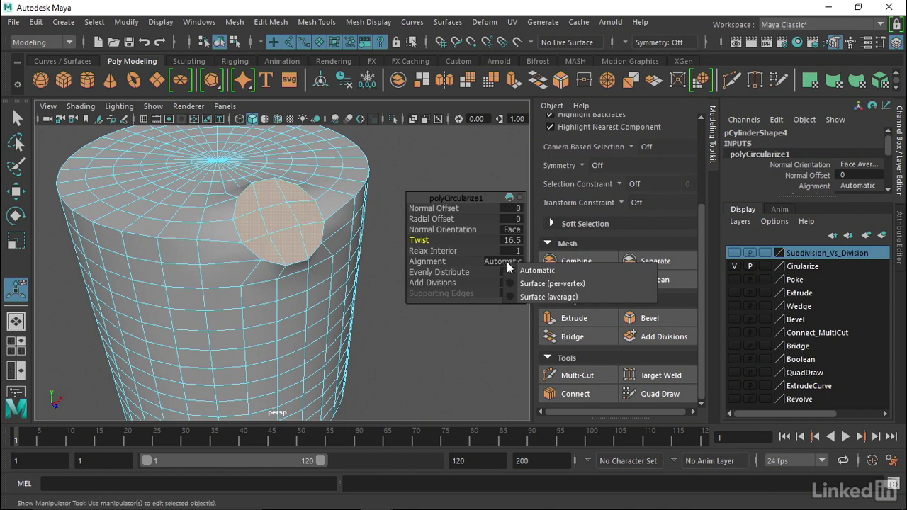
pyautogui.click(548, 284)
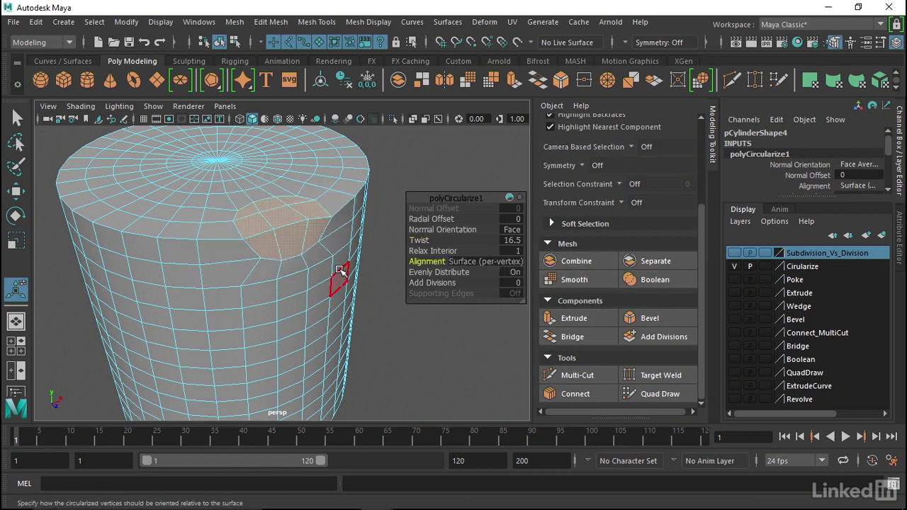
pyautogui.click(504, 262)
pyautogui.click(540, 269)
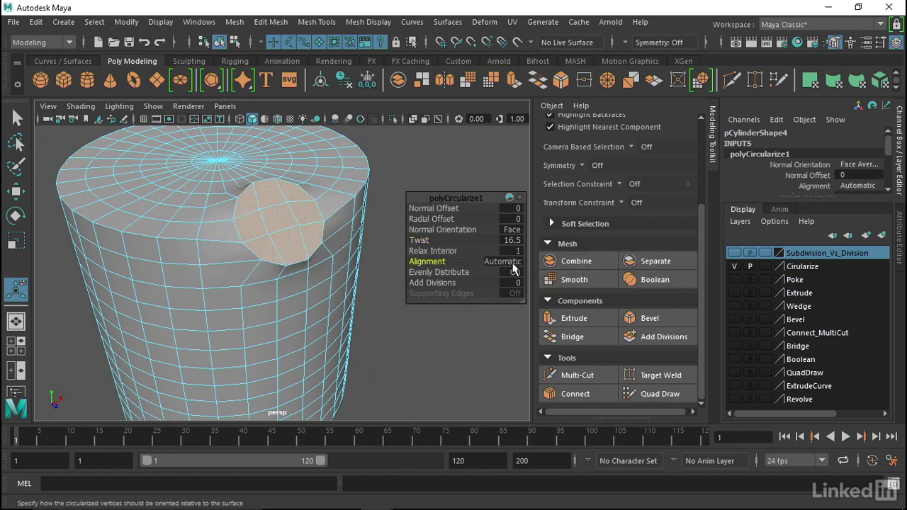
pyautogui.click(515, 263)
pyautogui.click(552, 296)
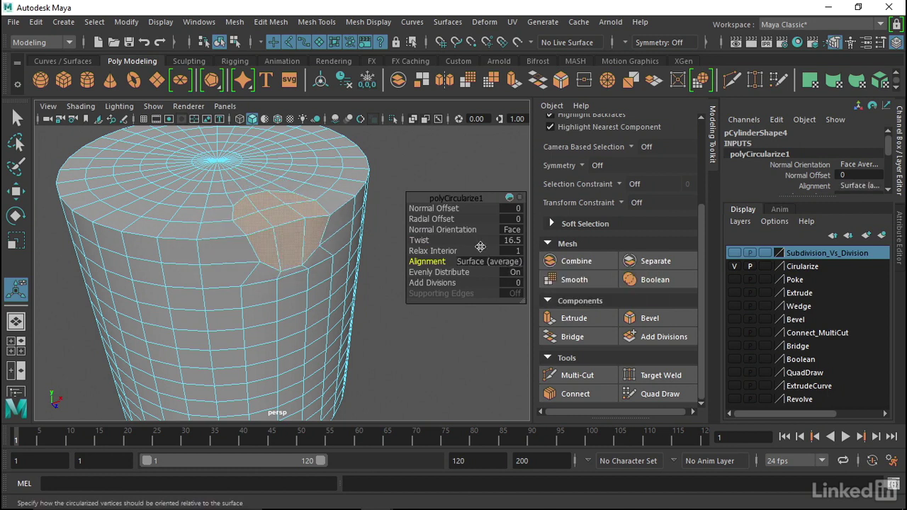
pyautogui.click(499, 263)
pyautogui.click(536, 283)
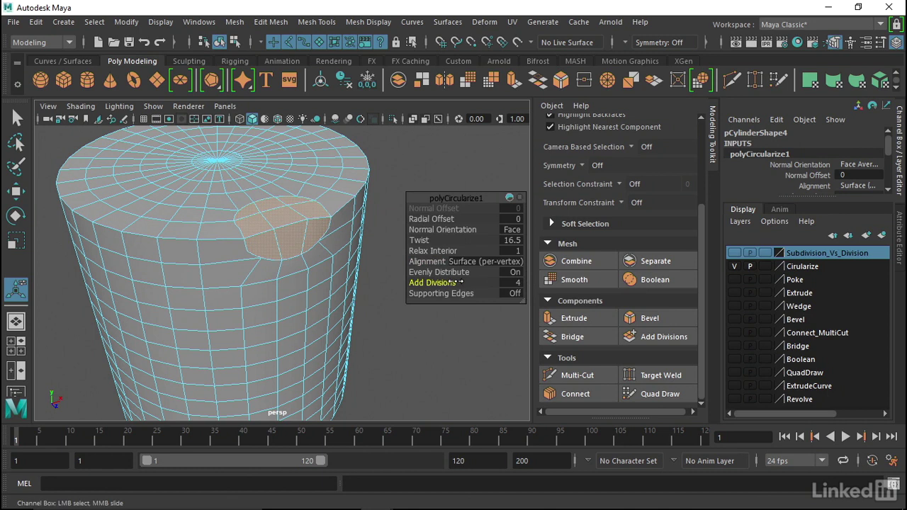
pyautogui.click(505, 263)
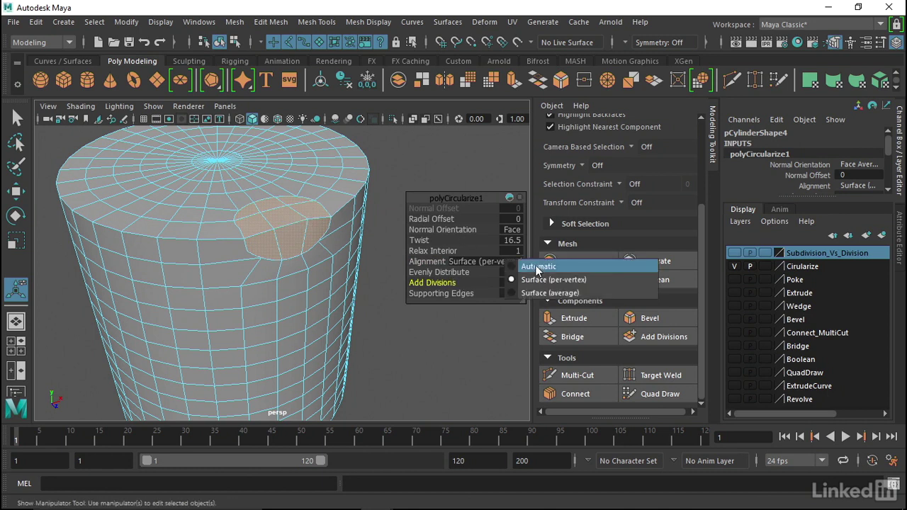
pyautogui.click(531, 264)
# Step: Switch the cylinder to vertex mode and orbit to view its top
pyautogui.moveTo(292, 215); pyautogui.dragTo(238, 116, button='right')
pyautogui.scroll(4, 345, 240)
pyautogui.keyDown('alt'); pyautogui.moveTo(345, 241); pyautogui.dragTo(340, 265); pyautogui.keyUp('alt')
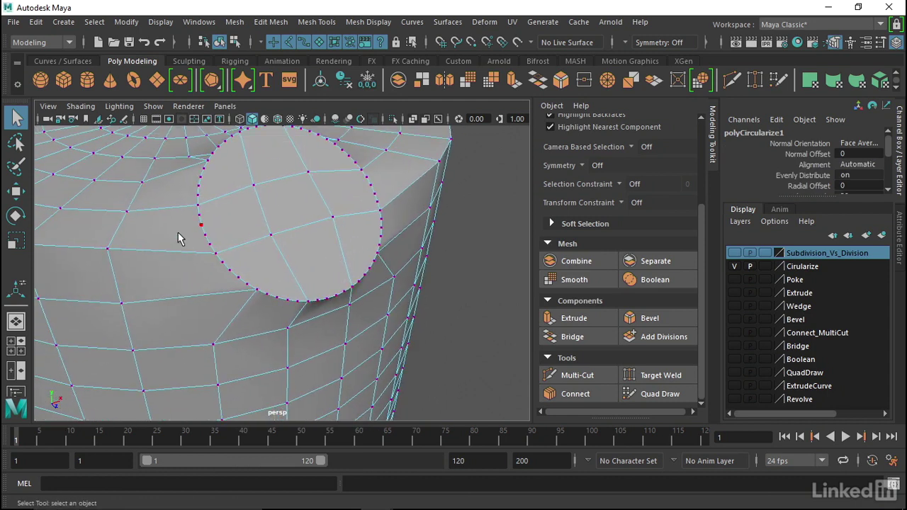
pyautogui.scroll(-4, 293, 212)
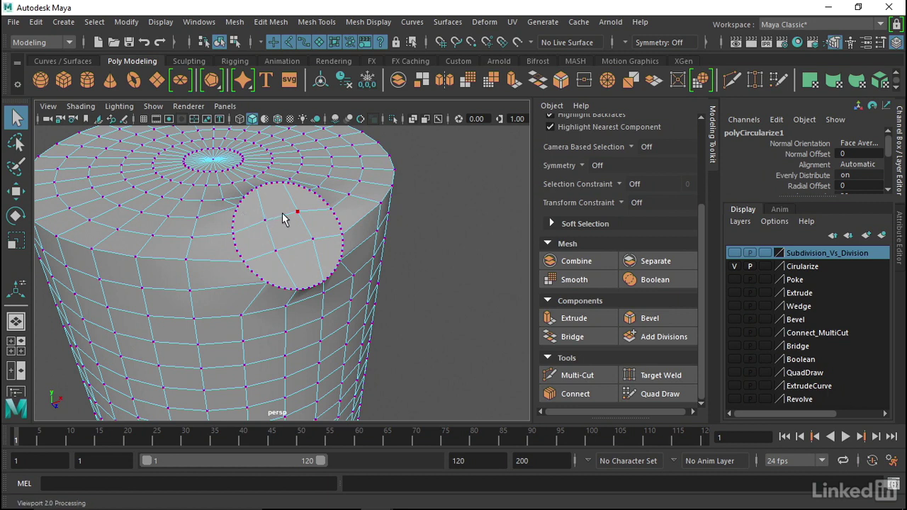
# Step: Hide the Cirularize layer, show the Poke layer, and select the framed sphere
pyautogui.click(734, 266)
pyautogui.click(734, 279)
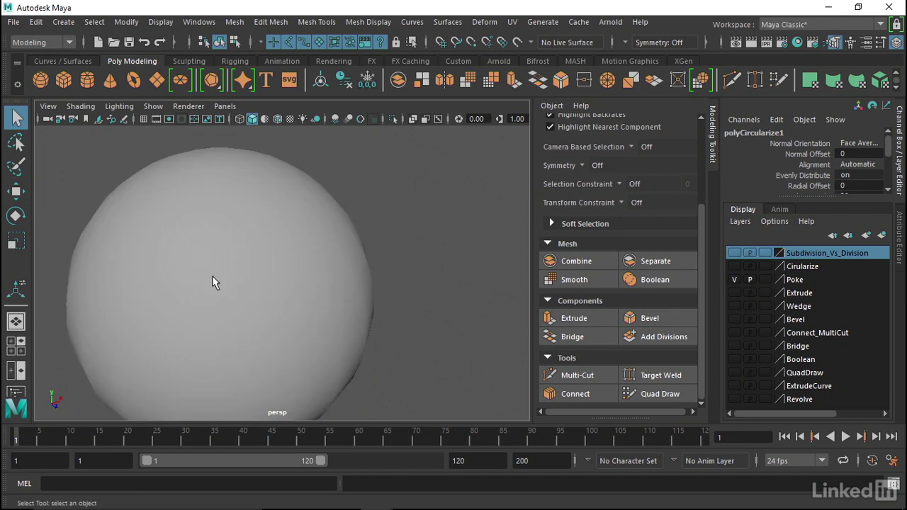
pyautogui.press('f')
pyautogui.click(305, 186)
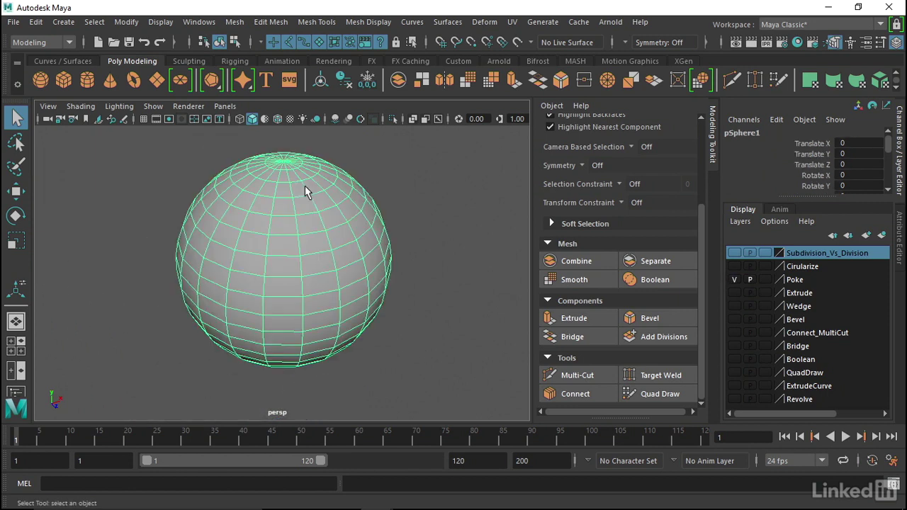
pyautogui.keyDown('alt'); pyautogui.moveTo(311, 202); pyautogui.dragTo(328, 199); pyautogui.keyUp('alt')
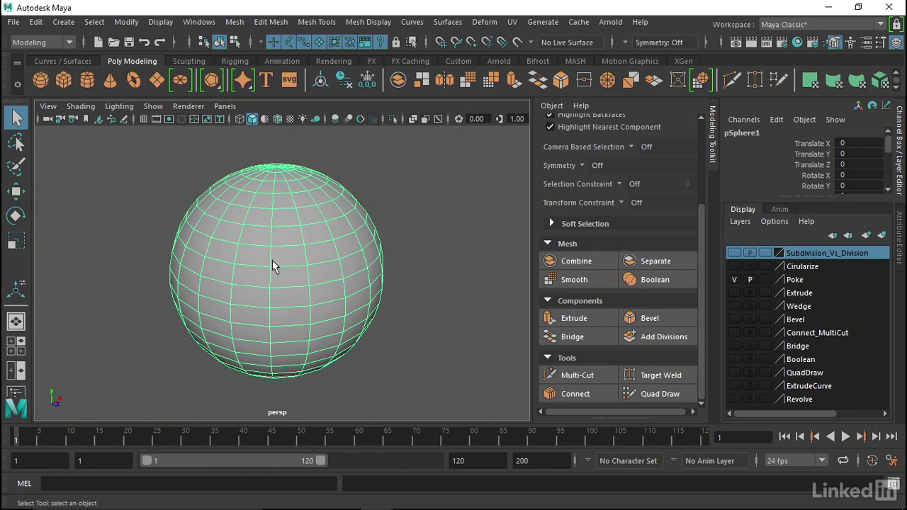
# Step: Select four adjacent faces on the sphere's upper front
pyautogui.moveTo(284, 238); pyautogui.dragTo(296, 157, button='right')
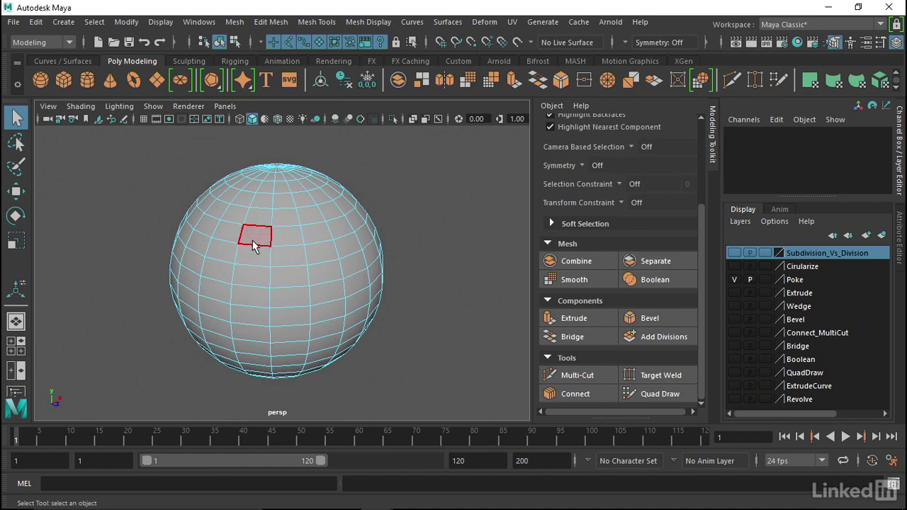
pyautogui.click(253, 240)
pyautogui.keyDown('shift'); pyautogui.click(254, 255); pyautogui.keyUp('shift')
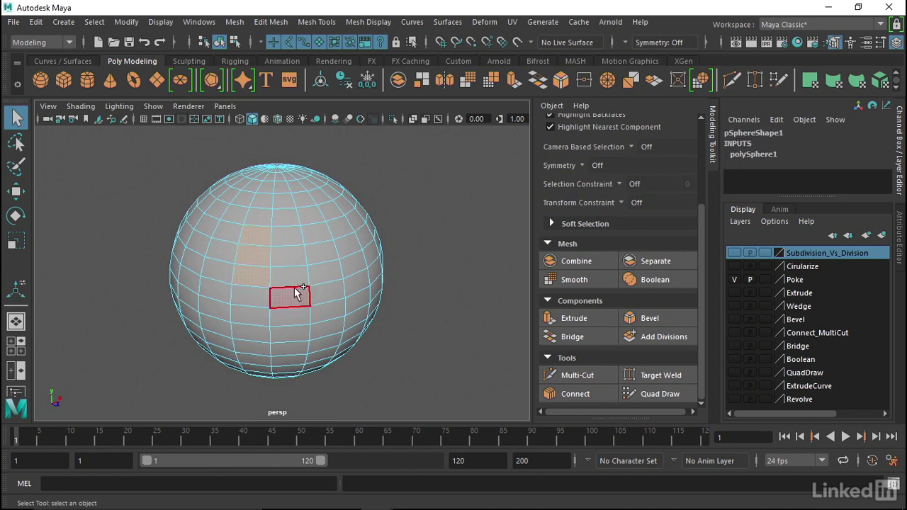
pyautogui.keyDown('shift'); pyautogui.click(290, 252); pyautogui.keyUp('shift')
pyautogui.keyDown('shift'); pyautogui.click(289, 238); pyautogui.keyUp('shift')
# Step: Poke the four selected faces with Edit Mesh > Poke and inspect the result
pyautogui.click(270, 22)
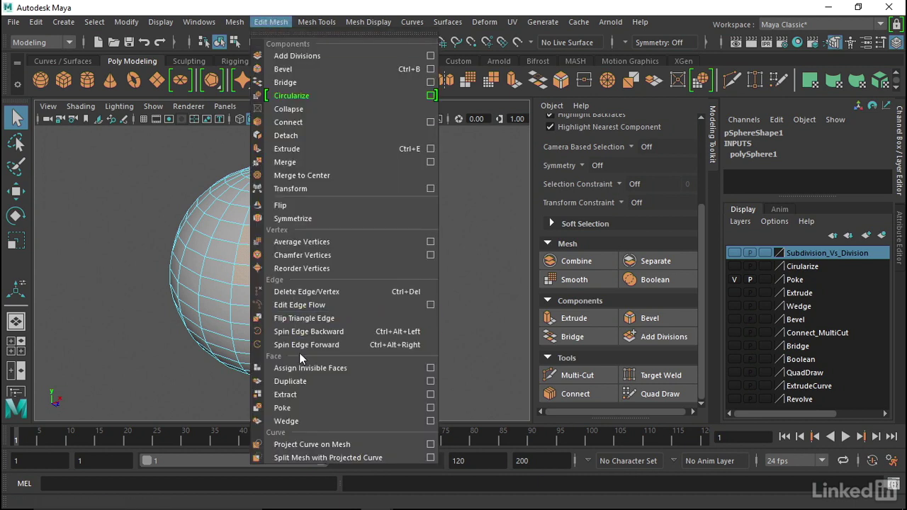
pyautogui.click(298, 408)
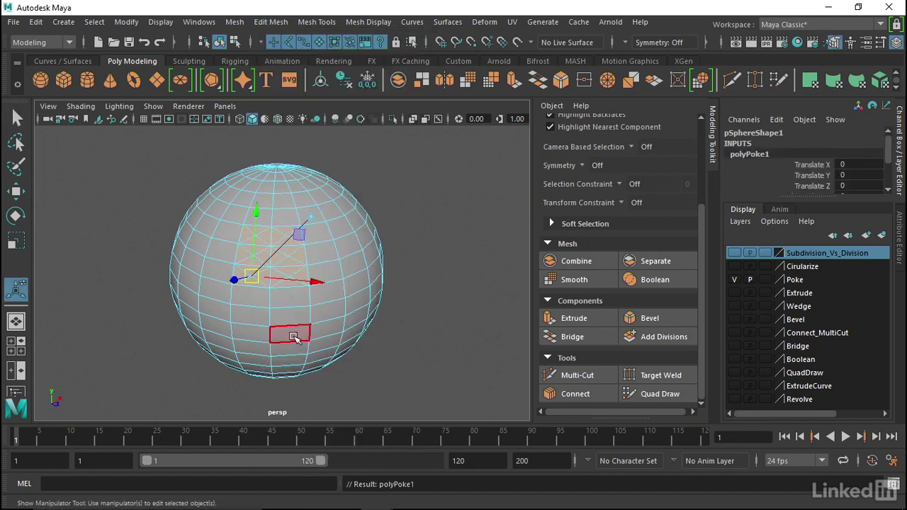
pyautogui.keyDown('alt'); pyautogui.moveTo(273, 263); pyautogui.dragTo(413, 274, button='right'); pyautogui.keyUp('alt')
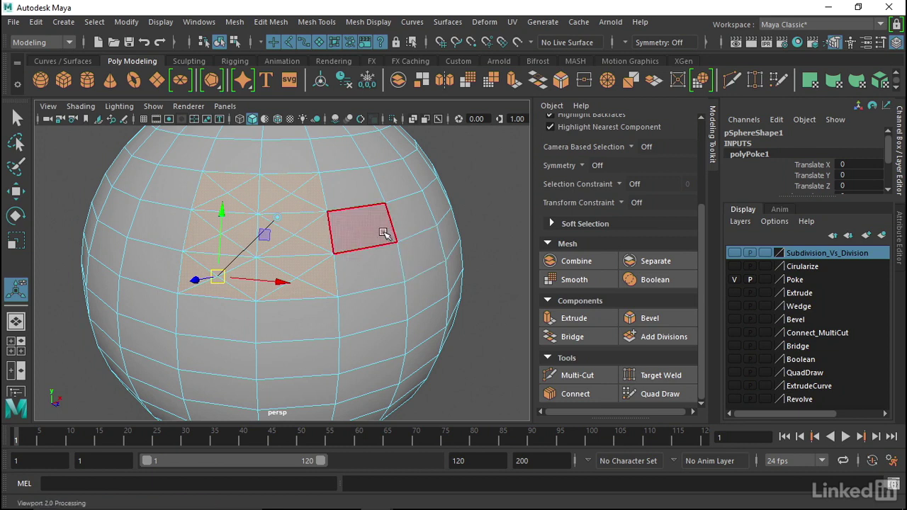
pyautogui.moveTo(292, 195)
pyautogui.keyDown('alt'); pyautogui.mouseDown()
pyautogui.moveTo(259, 188)
pyautogui.moveTo(299, 202)
pyautogui.mouseUp(); pyautogui.keyUp('alt')
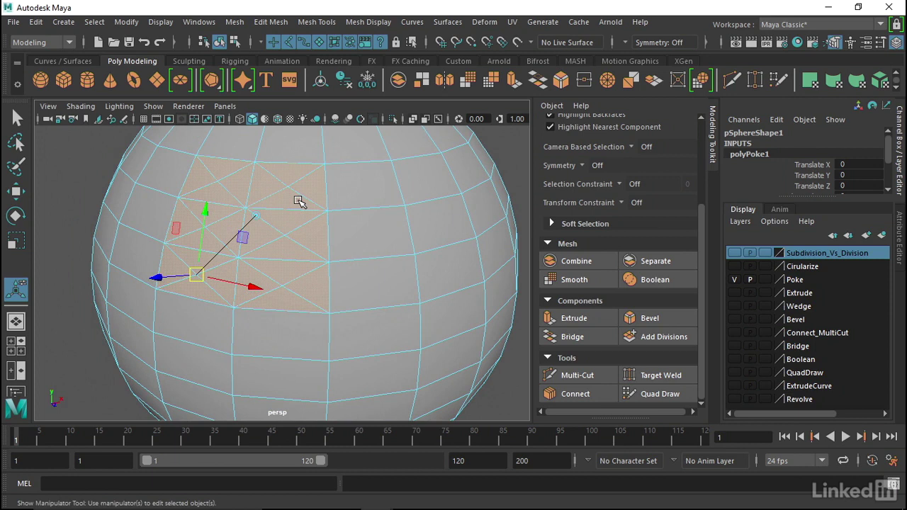
# Step: Select the four poke-centre vertices in vertex mode
pyautogui.press('q')
pyautogui.moveTo(283, 196); pyautogui.dragTo(220, 182, button='right')
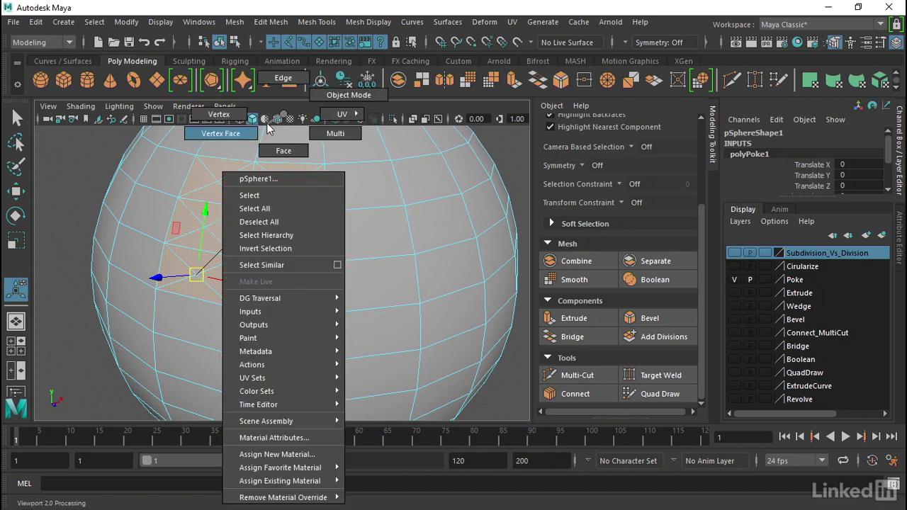
pyautogui.click(216, 181)
pyautogui.keyDown('shift'); pyautogui.click(286, 186); pyautogui.keyUp('shift')
pyautogui.keyDown('shift'); pyautogui.click(284, 235); pyautogui.keyUp('shift')
pyautogui.keyDown('shift'); pyautogui.click(204, 226); pyautogui.keyUp('shift')
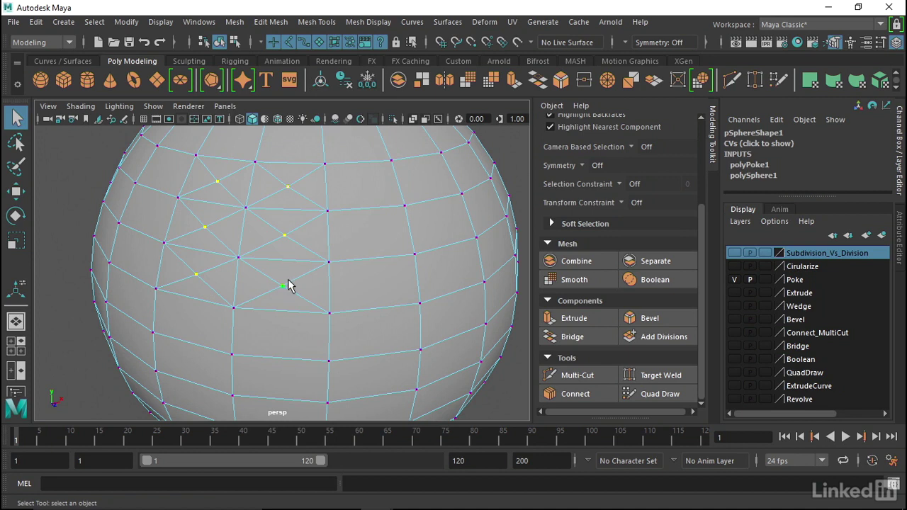
# Step: Move the poke-centre vertices outward into spikes and review from another angle
pyautogui.press('w')
pyautogui.moveTo(289, 279)
pyautogui.keyDown('alt'); pyautogui.mouseDown()
pyautogui.moveTo(269, 208)
pyautogui.moveTo(223, 213)
pyautogui.mouseUp(); pyautogui.keyUp('alt')
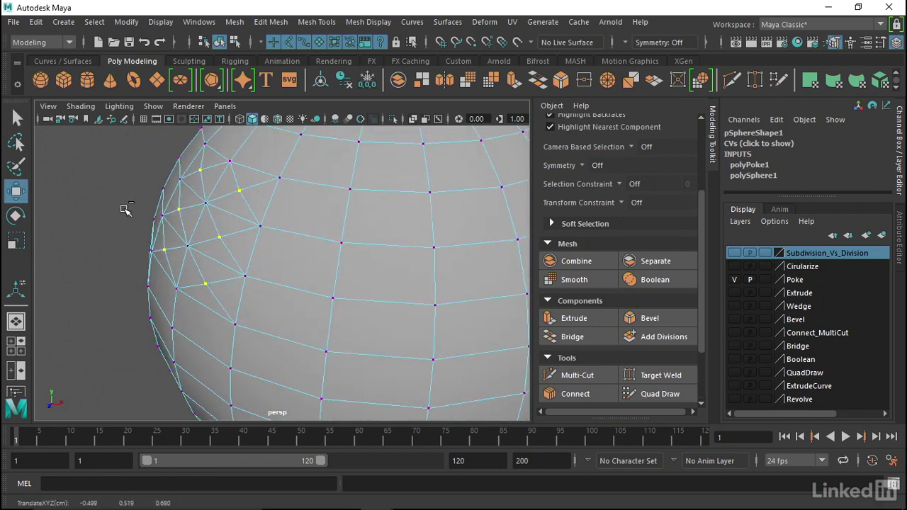
pyautogui.keyDown('ctrl'); pyautogui.moveTo(156, 227); pyautogui.dragTo(162, 203, button='middle'); pyautogui.keyUp('ctrl')
pyautogui.moveTo(398, 238)
pyautogui.keyDown('alt'); pyautogui.mouseDown()
pyautogui.moveTo(270, 220)
pyautogui.moveTo(461, 208)
pyautogui.moveTo(370, 202)
pyautogui.moveTo(243, 213)
pyautogui.mouseUp(); pyautogui.keyUp('alt')
pyautogui.scroll(3, 234, 224)
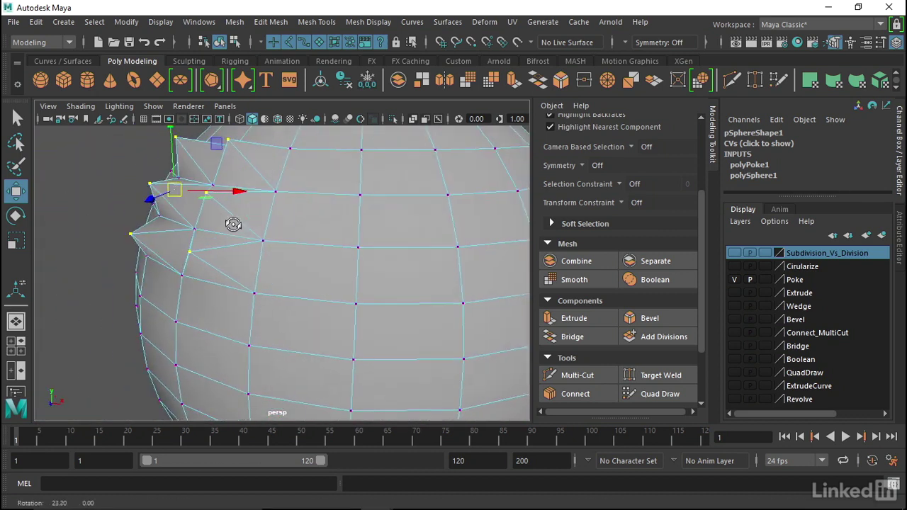
pyautogui.scroll(2, 237, 229)
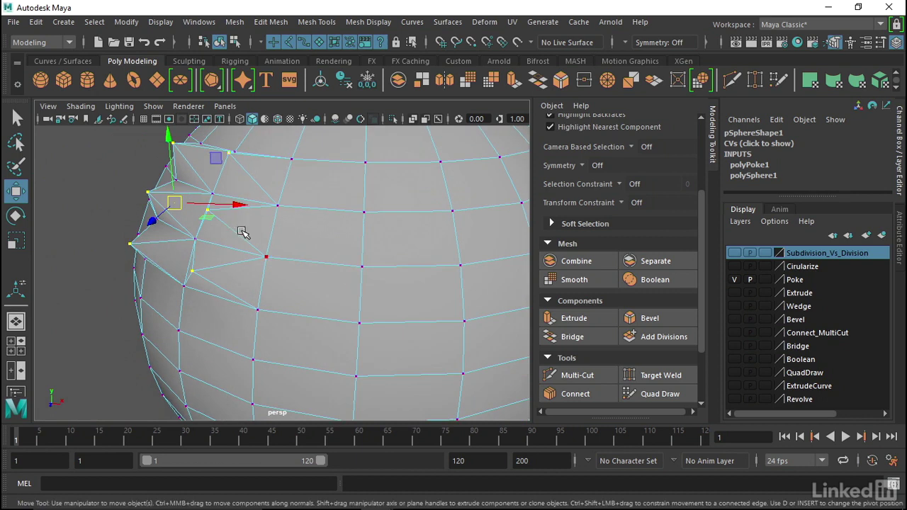
pyautogui.scroll(-4, 312, 238)
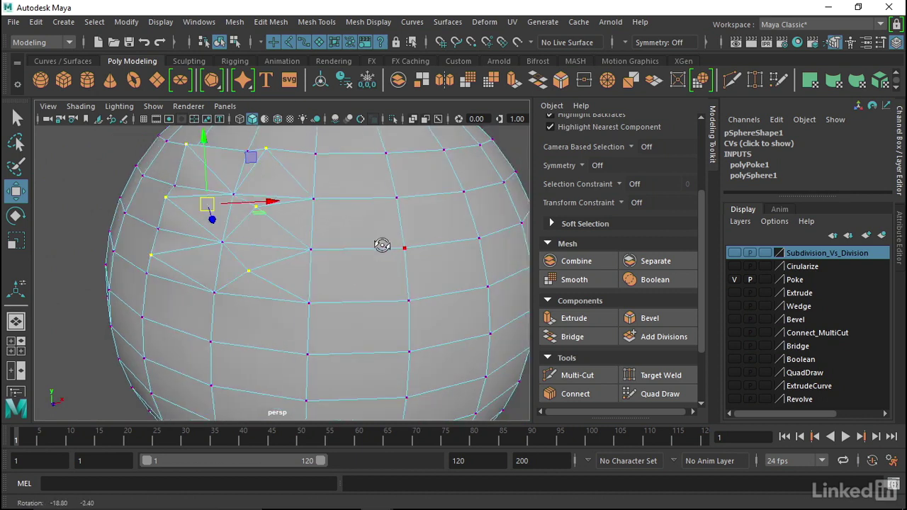
pyautogui.scroll(-2, 347, 248)
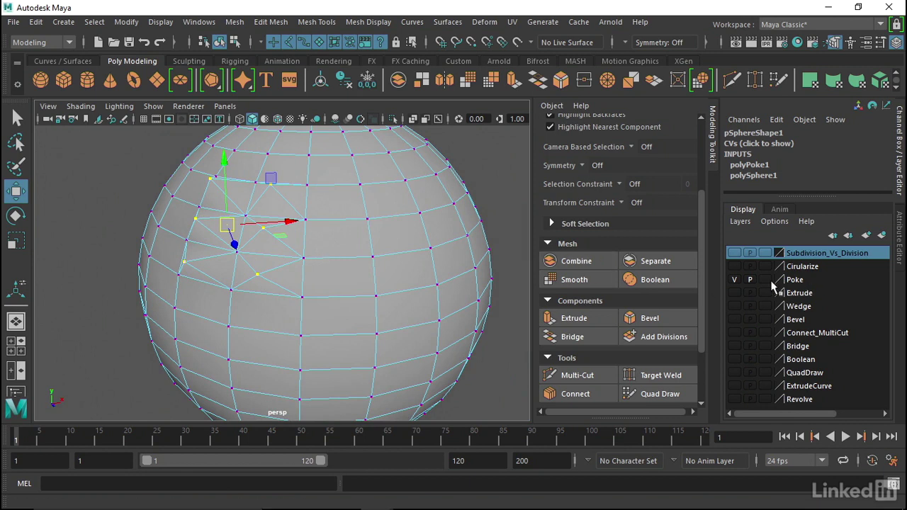
# Step: Hide the Poke layer, show the Extrude cube pCube9, and select its top face
pyautogui.click(734, 279)
pyautogui.click(733, 292)
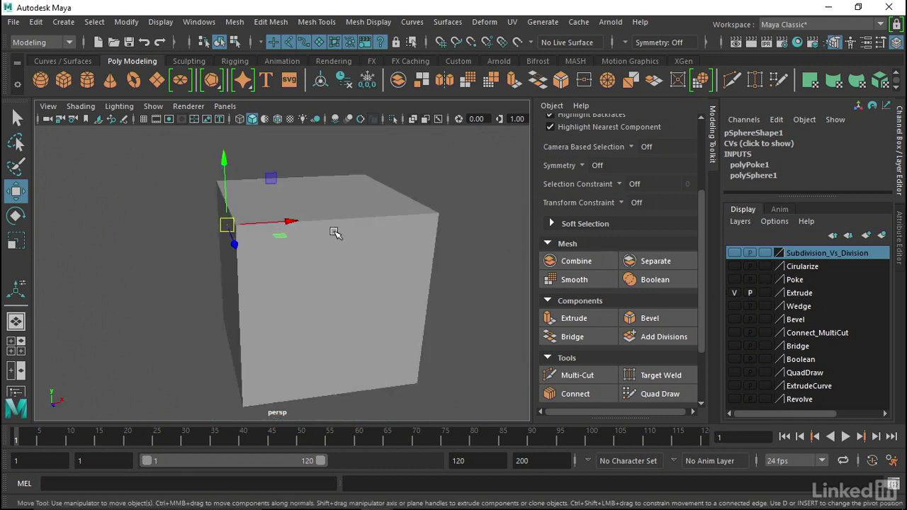
pyautogui.moveTo(277, 268)
pyautogui.keyDown('alt'); pyautogui.mouseDown()
pyautogui.moveTo(303, 263)
pyautogui.moveTo(297, 243)
pyautogui.mouseUp(); pyautogui.keyUp('alt')
pyautogui.click(320, 196)
pyautogui.keyDown('alt'); pyautogui.moveTo(319, 196); pyautogui.dragTo(329, 205); pyautogui.keyUp('alt')
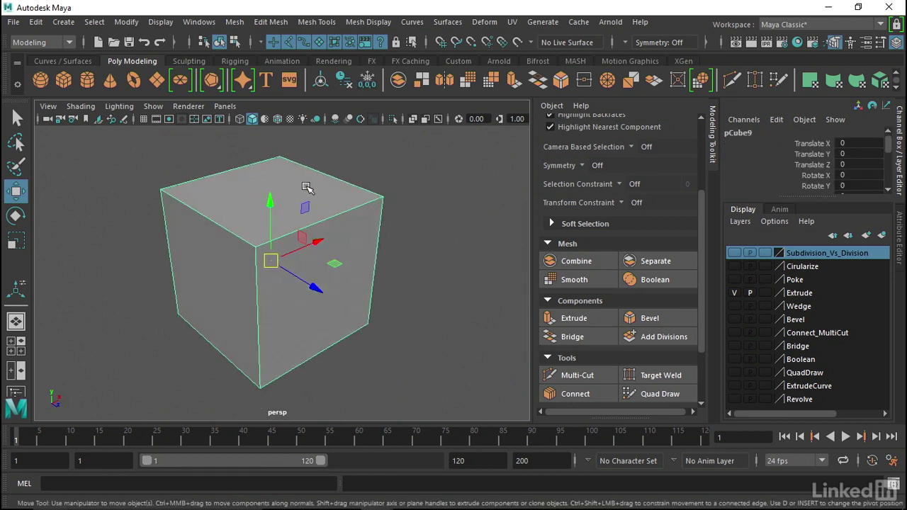
pyautogui.moveTo(306, 187); pyautogui.dragTo(305, 124, button='right')
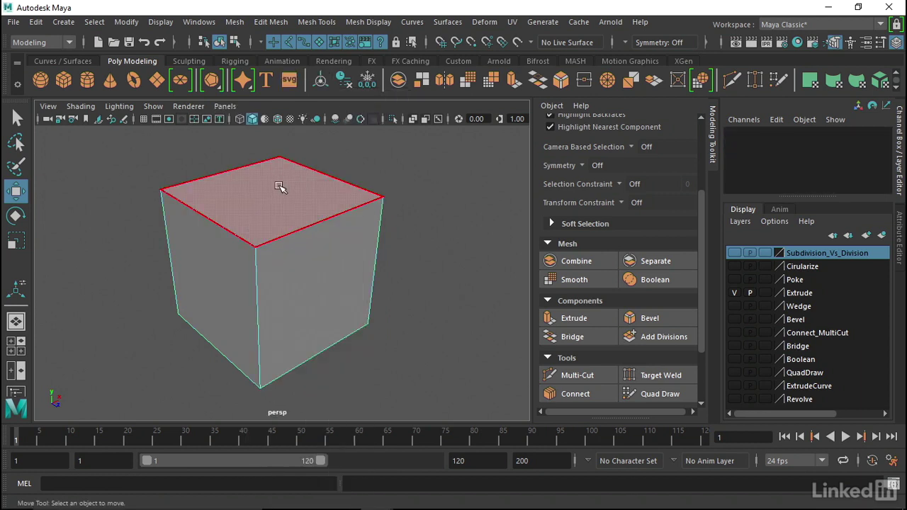
pyautogui.click(280, 184)
pyautogui.moveTo(279, 196)
pyautogui.keyDown('alt'); pyautogui.mouseDown()
pyautogui.moveTo(290, 209)
pyautogui.moveTo(282, 229)
pyautogui.moveTo(287, 262)
pyautogui.moveTo(283, 208)
pyautogui.mouseUp(); pyautogui.keyUp('alt')
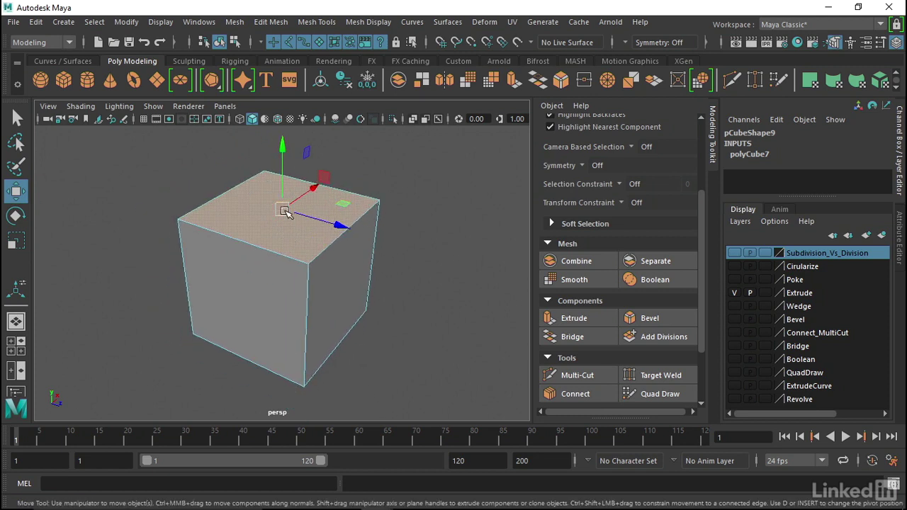
# Step: Extrude the cube's top face, resetting the extrusion thickness to 0
pyautogui.click(576, 323)
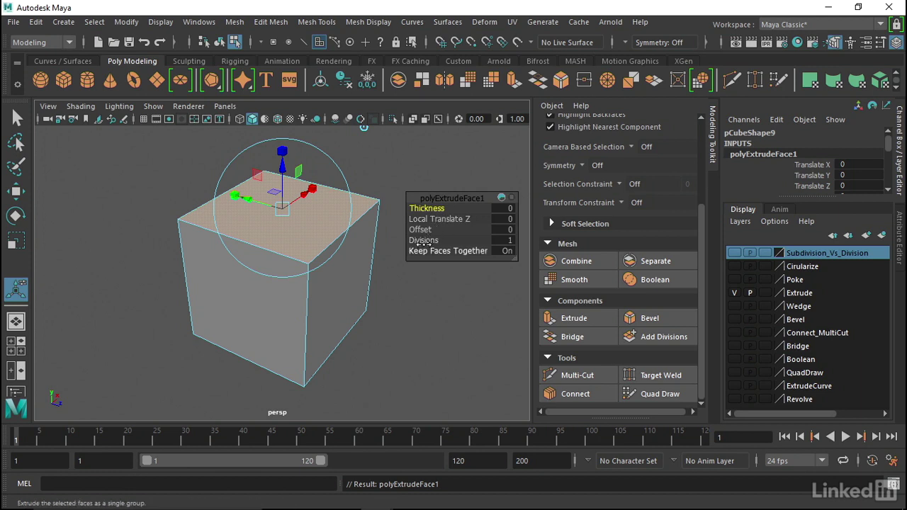
pyautogui.moveTo(425, 208); pyautogui.dragTo(439, 208)
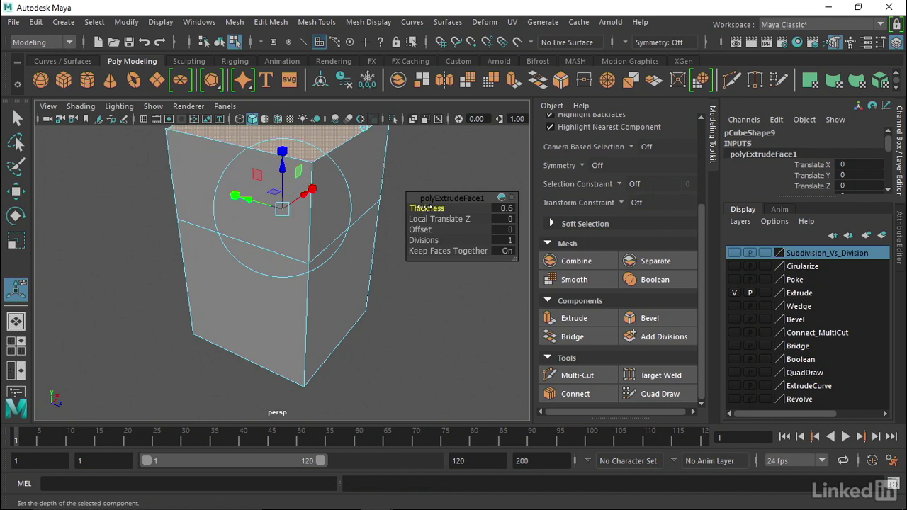
pyautogui.scroll(-2, 258, 246)
pyautogui.keyDown('alt'); pyautogui.moveTo(259, 246); pyautogui.dragTo(244, 234); pyautogui.keyUp('alt')
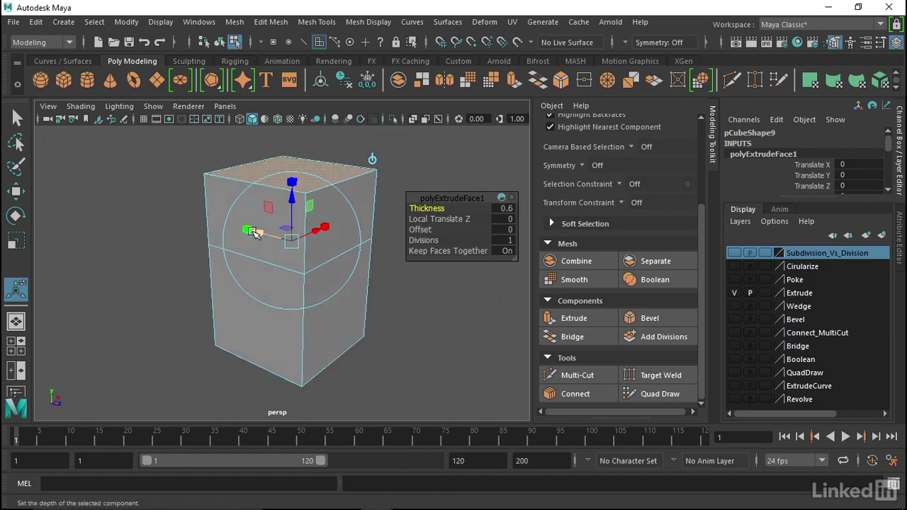
pyautogui.click(504, 208)
pyautogui.write('0')
pyautogui.press('Return')
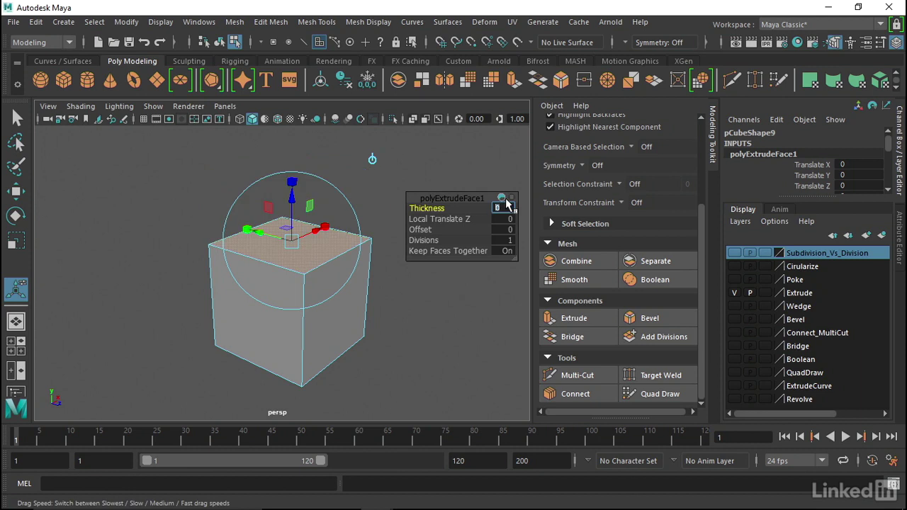
# Step: Raise the extrusion to Local Translate Z 0.6 with Offset 0.3 and 5 divisions, then twist it
pyautogui.moveTo(443, 218); pyautogui.dragTo(390, 204)
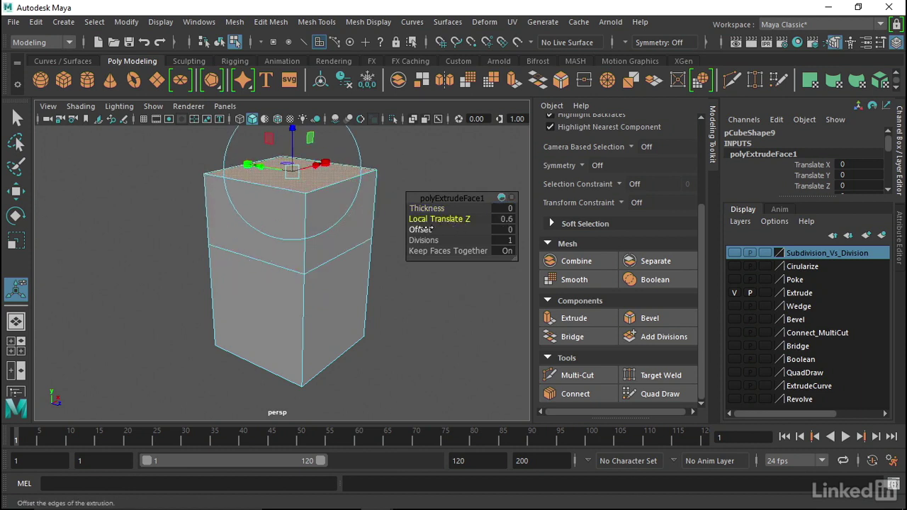
pyautogui.moveTo(423, 230); pyautogui.dragTo(436, 241)
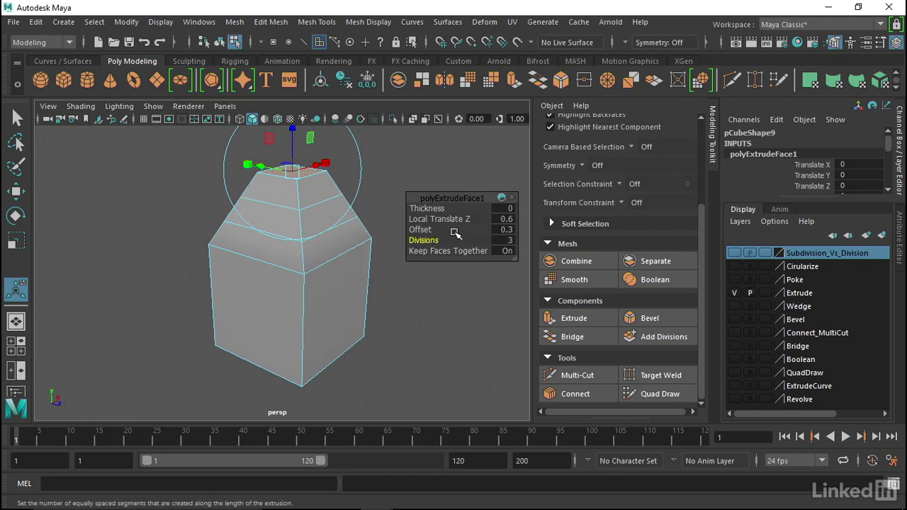
pyautogui.moveTo(424, 242); pyautogui.dragTo(439, 245)
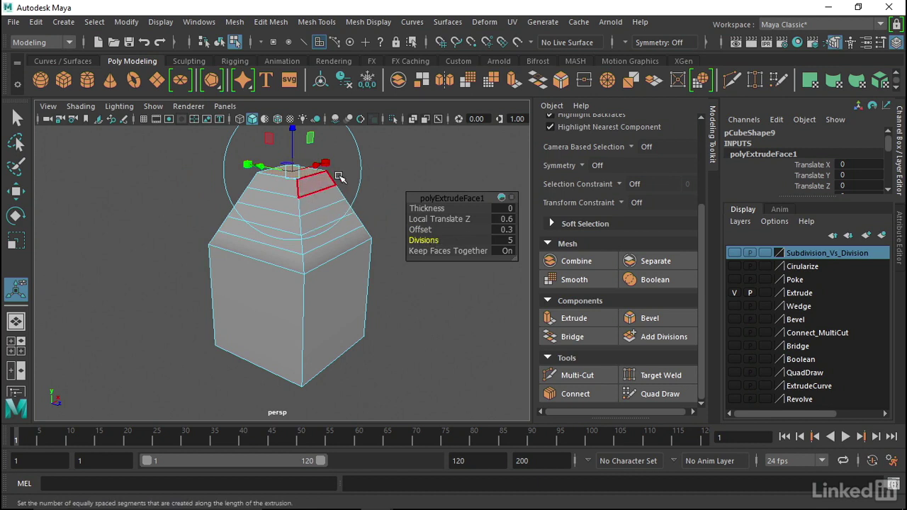
pyautogui.click(361, 174)
pyautogui.moveTo(314, 181)
pyautogui.mouseDown()
pyautogui.moveTo(290, 183)
pyautogui.moveTo(334, 182)
pyautogui.mouseUp()
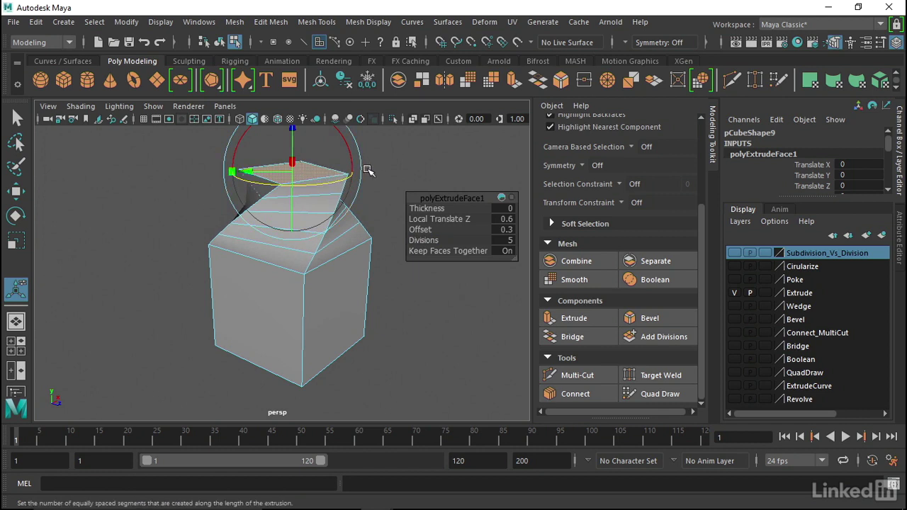
pyautogui.moveTo(300, 223)
pyautogui.keyDown('alt'); pyautogui.mouseDown()
pyautogui.moveTo(178, 226)
pyautogui.moveTo(229, 243)
pyautogui.moveTo(294, 237)
pyautogui.moveTo(297, 284)
pyautogui.mouseUp(); pyautogui.keyUp('alt')
pyautogui.click(305, 295)
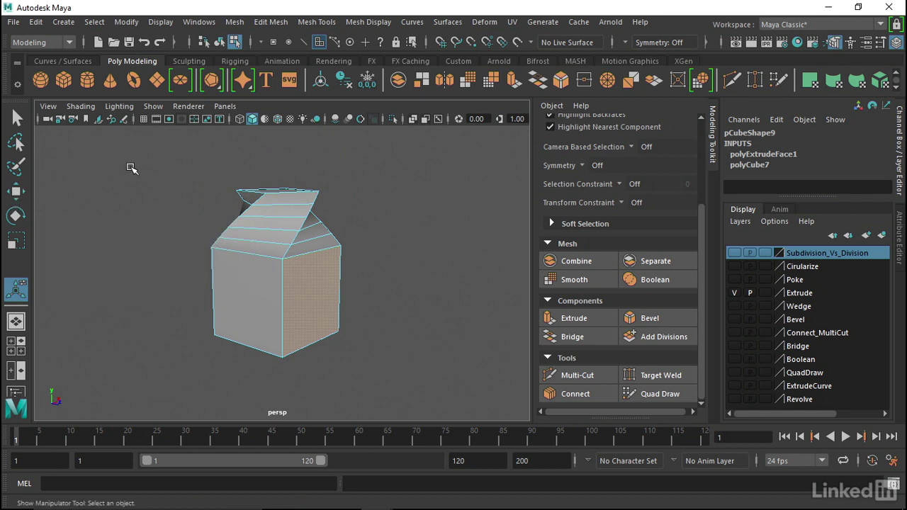
# Step: Enable Shift+Drag to Extrude Components in the Move tool's Smart Duplicate settings
pyautogui.doubleClick(17, 193)
pyautogui.moveTo(239, 119); pyautogui.dragTo(181, 63)
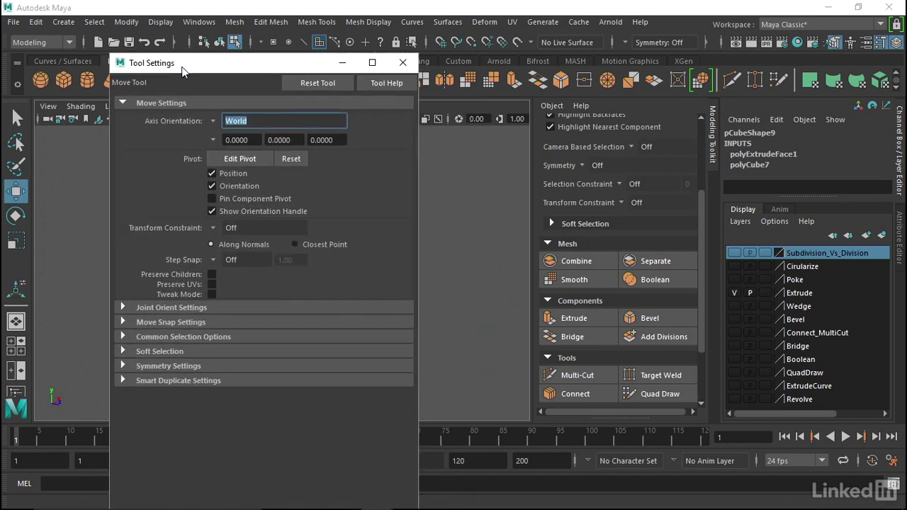
pyautogui.click(122, 379)
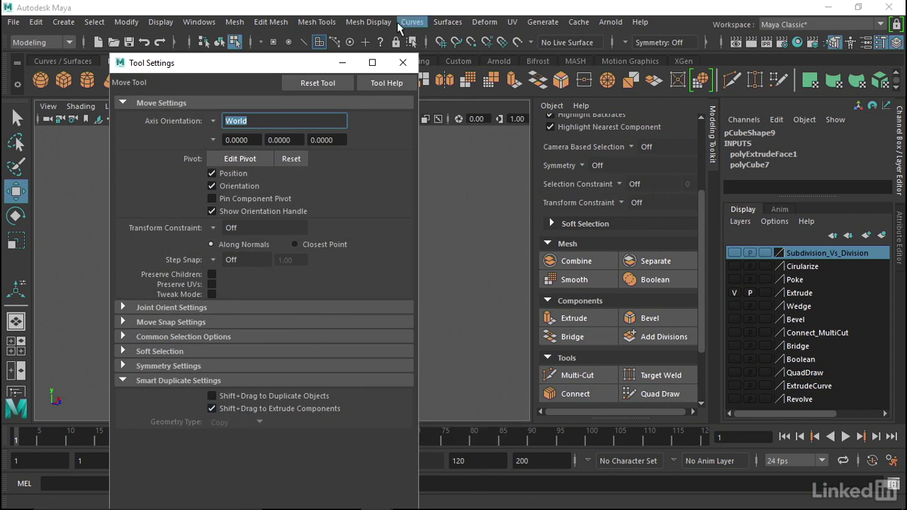
pyautogui.click(402, 62)
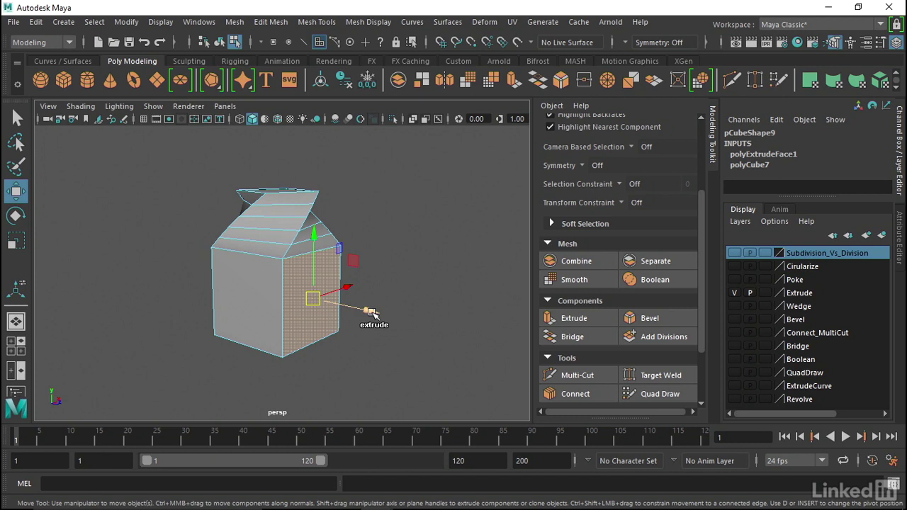
# Step: Shift-drag extrude a side face outward and the new section's top face upward
pyautogui.keyDown('shift'); pyautogui.moveTo(370, 312); pyautogui.dragTo(468, 333); pyautogui.keyUp('shift')
pyautogui.click(389, 260)
pyautogui.moveTo(389, 211)
pyautogui.keyDown('shift'); pyautogui.mouseDown()
pyautogui.moveTo(398, 153)
pyautogui.moveTo(256, 201)
pyautogui.moveTo(299, 267)
pyautogui.moveTo(382, 250)
pyautogui.mouseUp(); pyautogui.keyUp('shift')
pyautogui.click(304, 259)
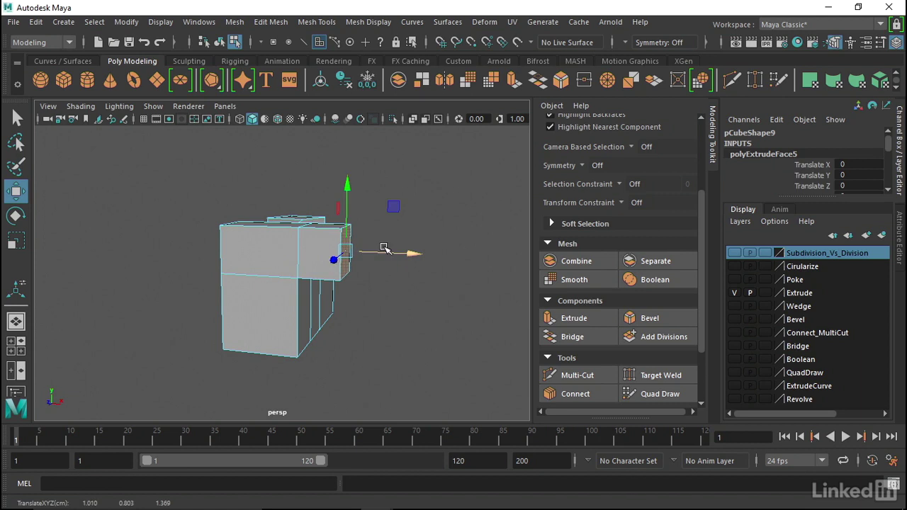
pyautogui.click(734, 293)
pyautogui.click(734, 306)
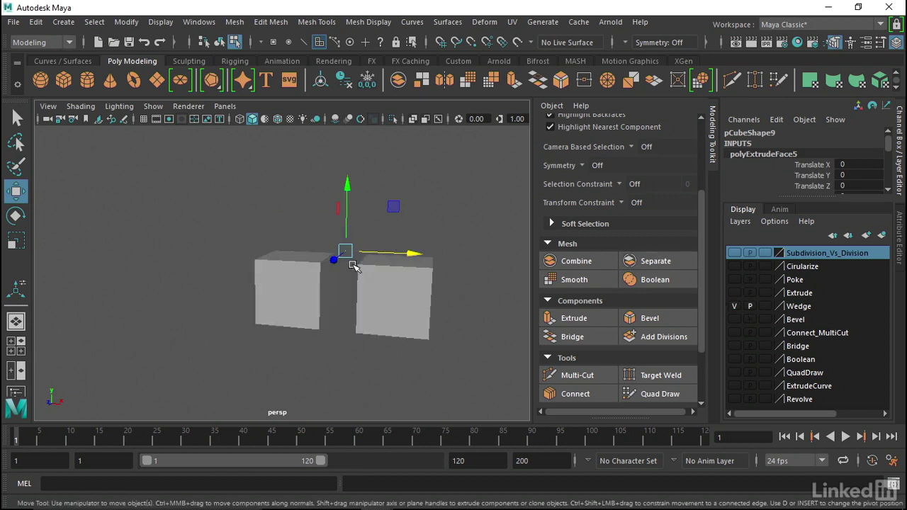
pyautogui.keyDown('alt'); pyautogui.moveTo(354, 265); pyautogui.dragTo(373, 283, button='right'); pyautogui.keyUp('alt')
pyautogui.keyDown('alt'); pyautogui.moveTo(373, 283); pyautogui.dragTo(397, 300); pyautogui.keyUp('alt')
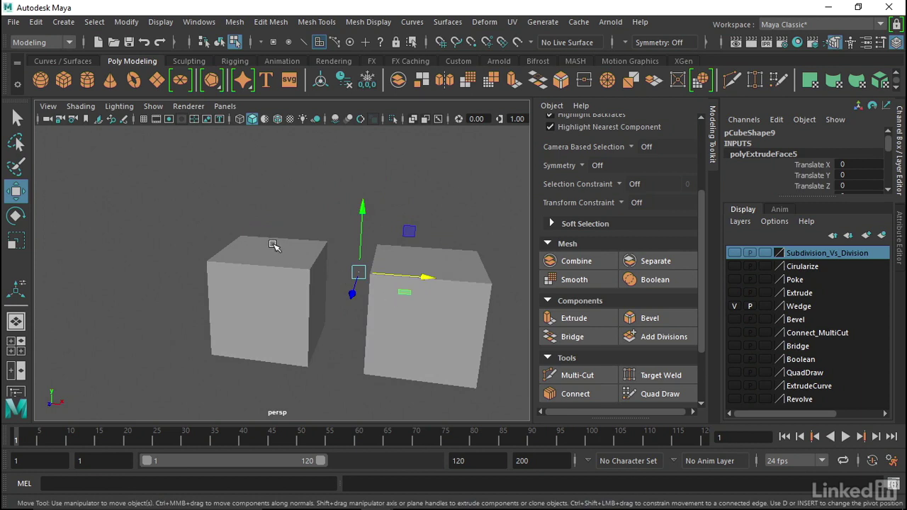
pyautogui.click(273, 248)
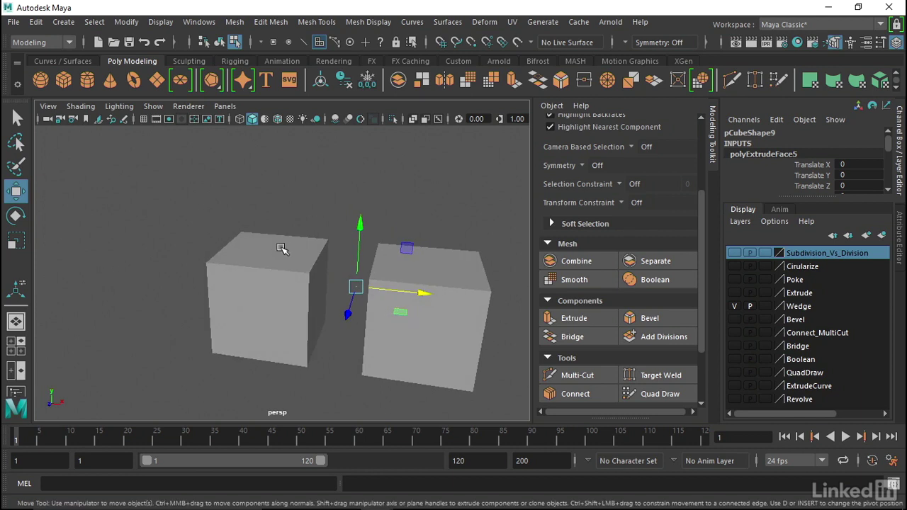
pyautogui.press('F11')
pyautogui.moveTo(289, 252); pyautogui.dragTo(288, 149, button='right')
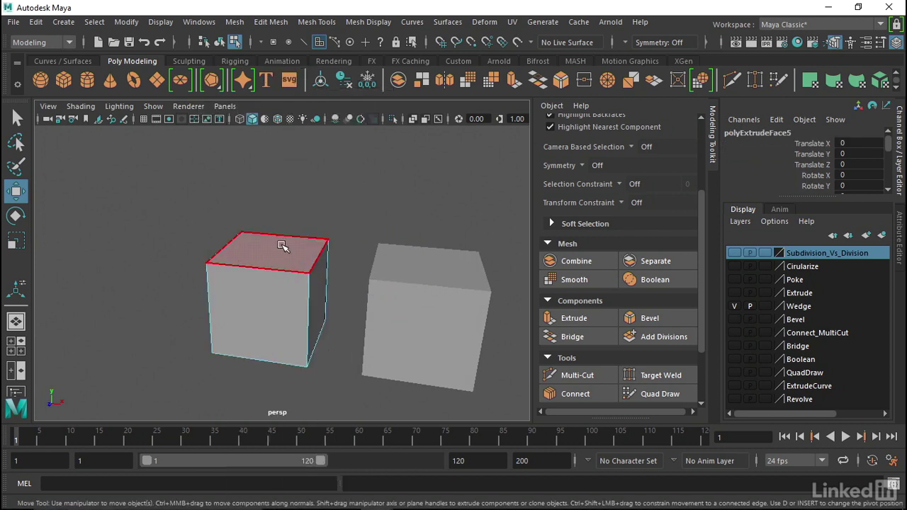
pyautogui.click(278, 248)
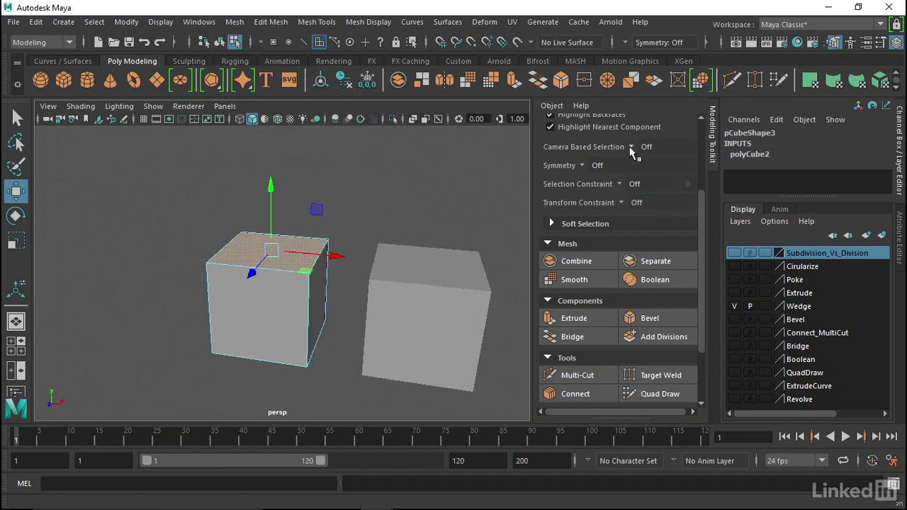
pyautogui.scroll(3, 696, 184)
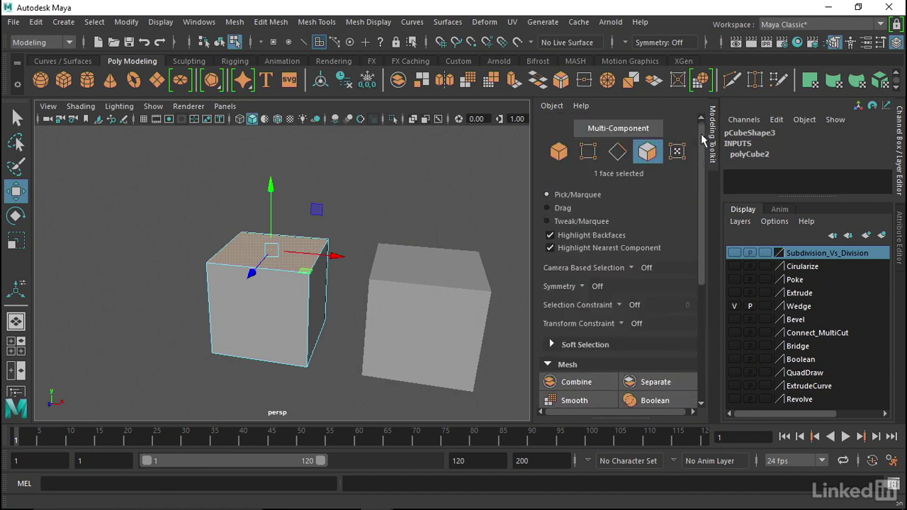
pyautogui.click(616, 130)
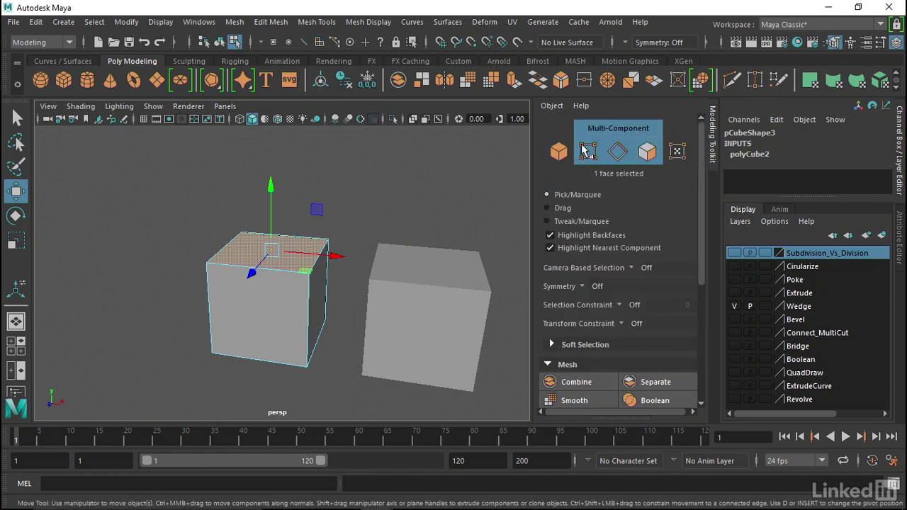
pyautogui.click(319, 272)
pyautogui.keyDown('shift'); pyautogui.click(263, 253); pyautogui.keyUp('shift')
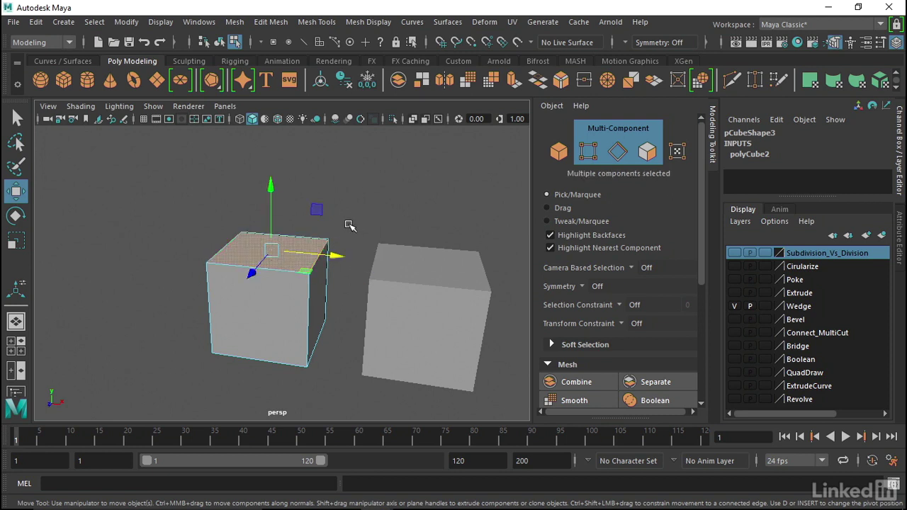
pyautogui.moveTo(700, 233); pyautogui.dragTo(700, 314)
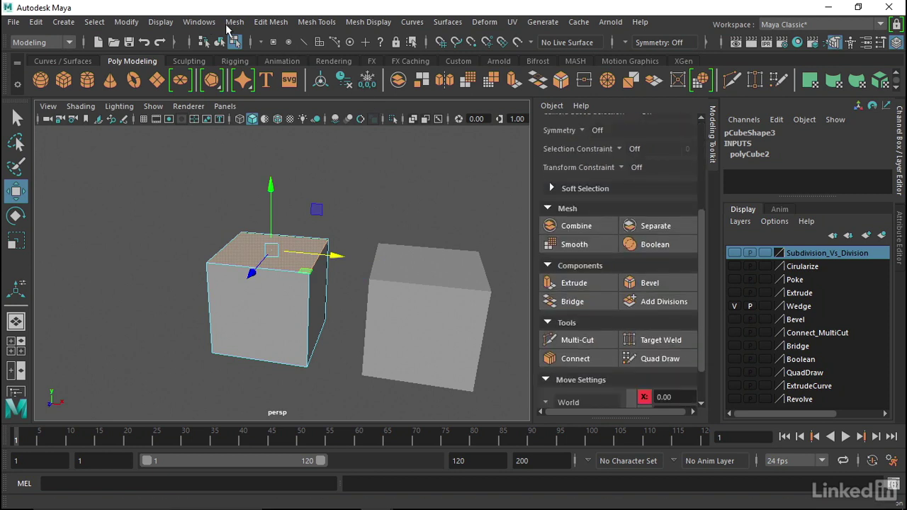
pyautogui.click(268, 22)
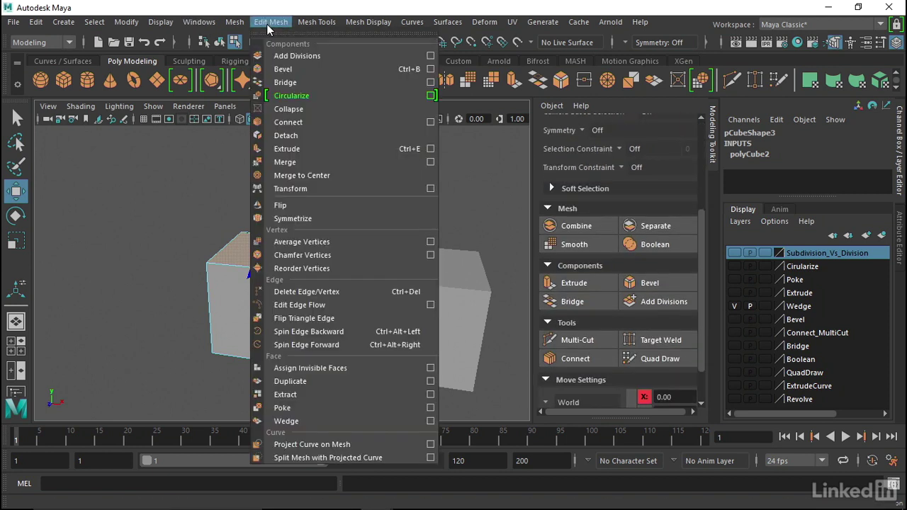
pyautogui.click(307, 423)
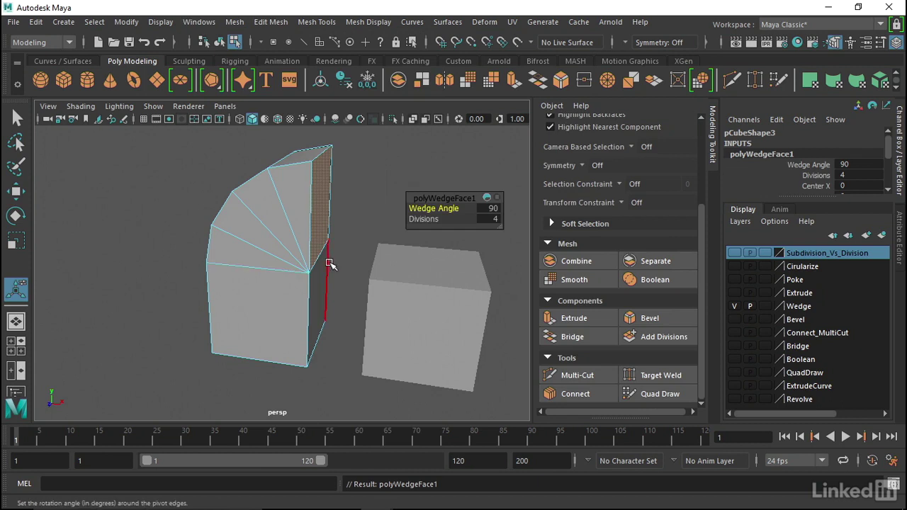
pyautogui.moveTo(418, 208); pyautogui.dragTo(419, 228)
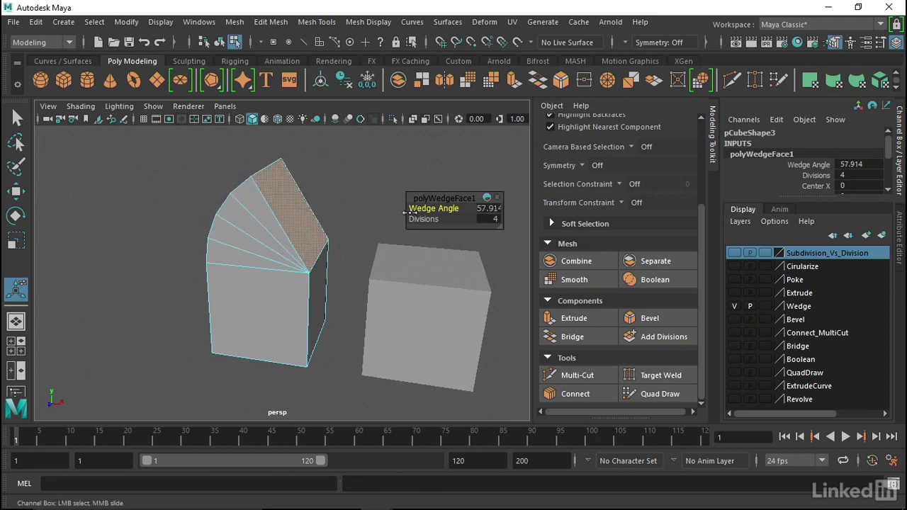
pyautogui.click(424, 219)
pyautogui.moveTo(424, 219); pyautogui.dragTo(437, 224, button='middle')
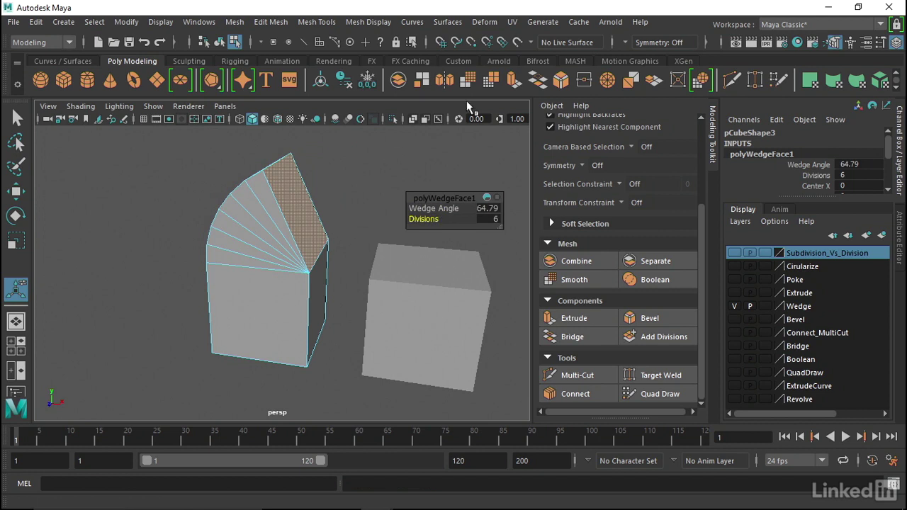
pyautogui.hotkey('ctrl', 'z')
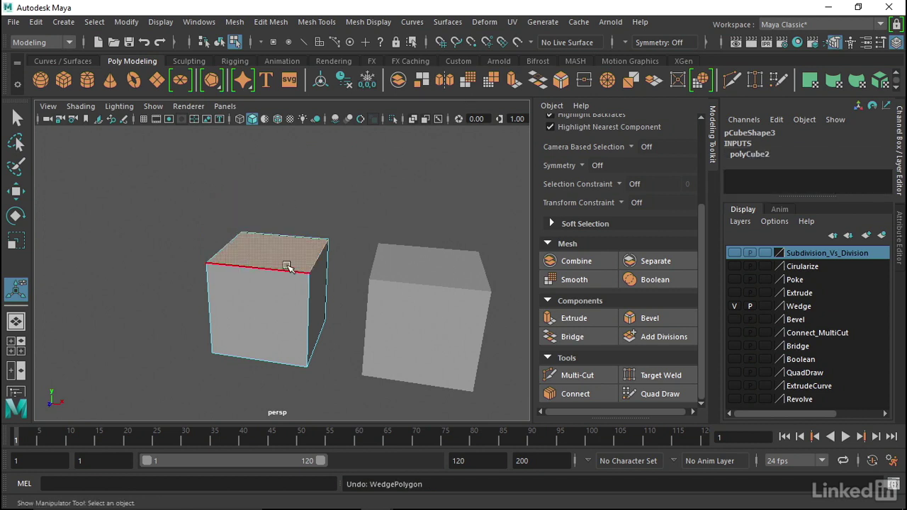
# Step: Wedge the left cube's top face 90° around the right cube's vertical edge, then hide the Wedge layer
pyautogui.click(405, 277)
pyautogui.keyDown('shift'); pyautogui.click(263, 253); pyautogui.keyUp('shift')
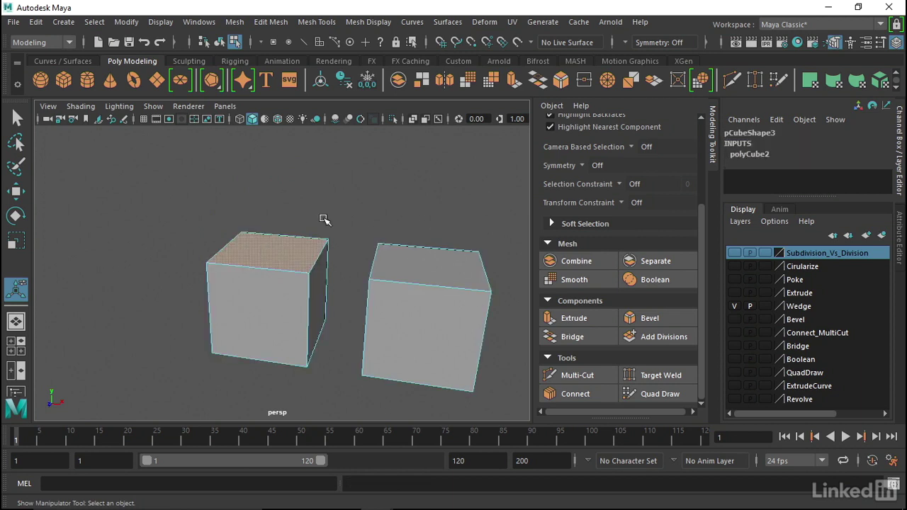
pyautogui.moveTo(708, 222); pyautogui.dragTo(702, 141)
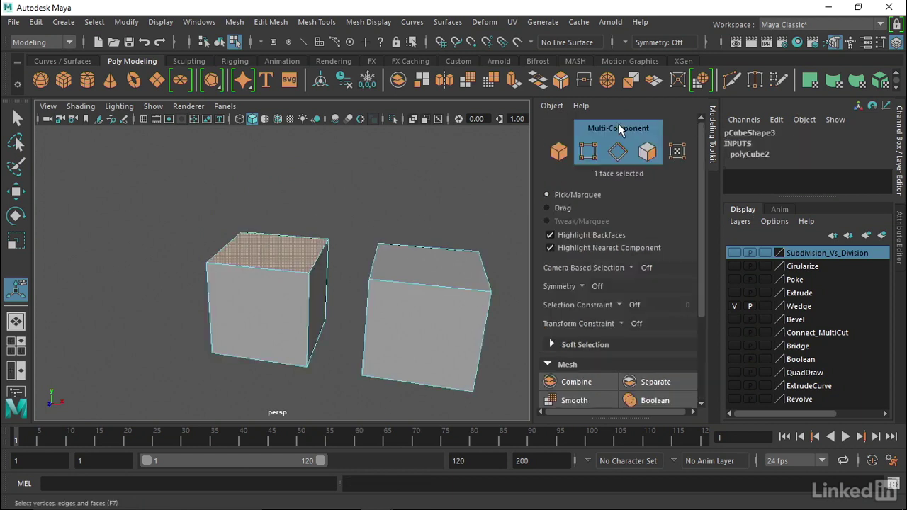
pyautogui.keyDown('shift'); pyautogui.click(374, 263); pyautogui.keyUp('shift')
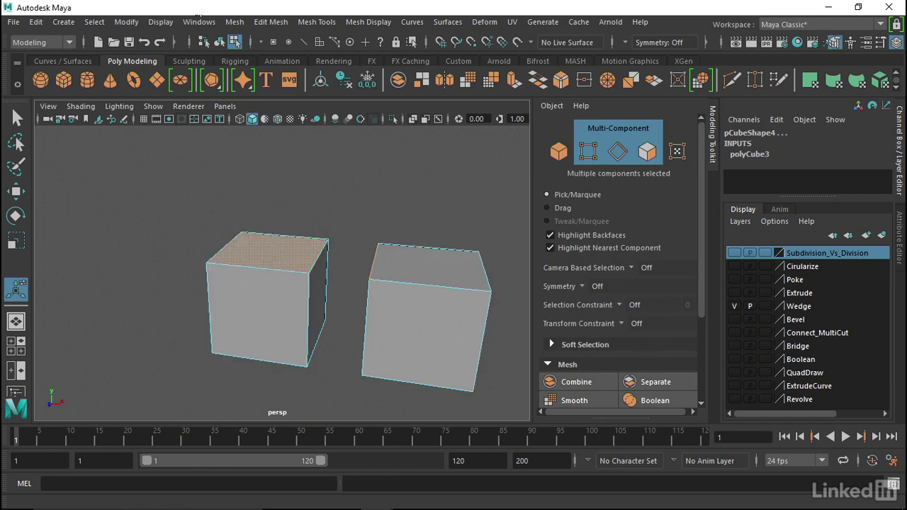
pyautogui.click(254, 26)
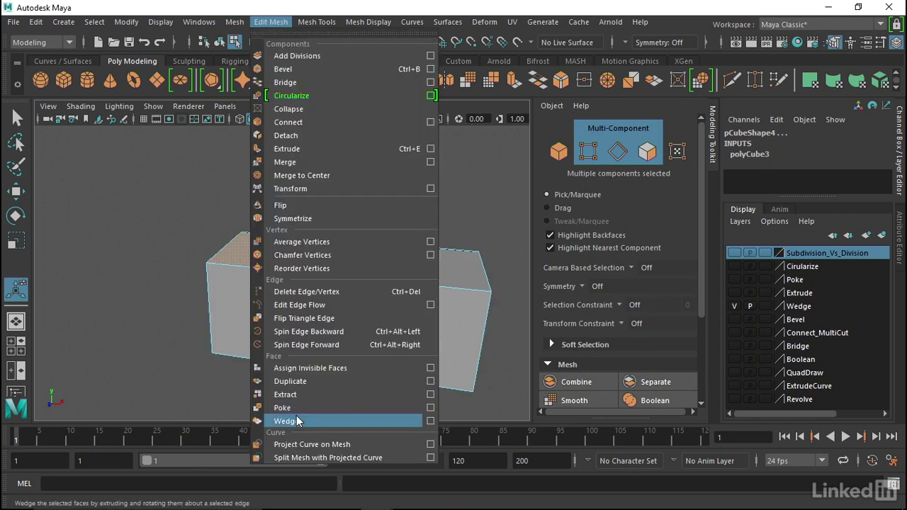
pyautogui.click(299, 415)
pyautogui.keyDown('alt'); pyautogui.moveTo(350, 212); pyautogui.dragTo(371, 253); pyautogui.keyUp('alt')
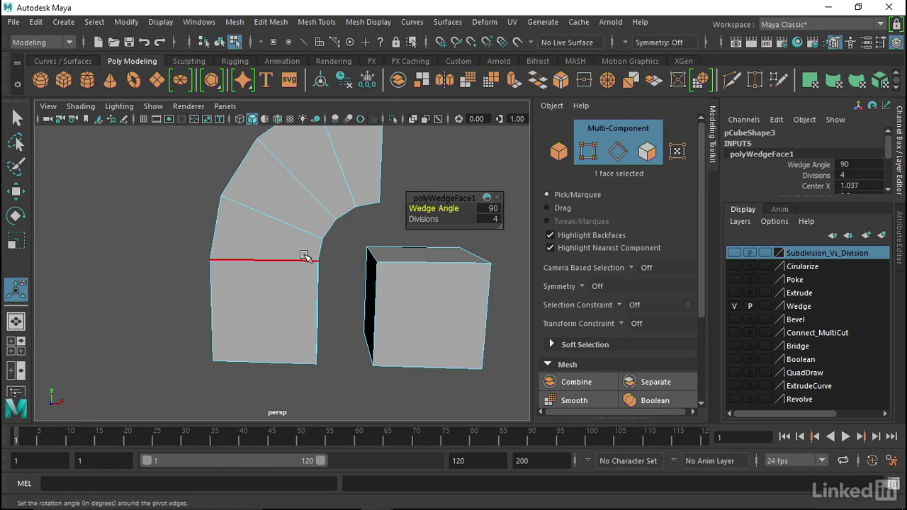
pyautogui.click(733, 306)
# Step: Show the Bevel layer, select the cube, and bevel all its edges
pyautogui.click(734, 319)
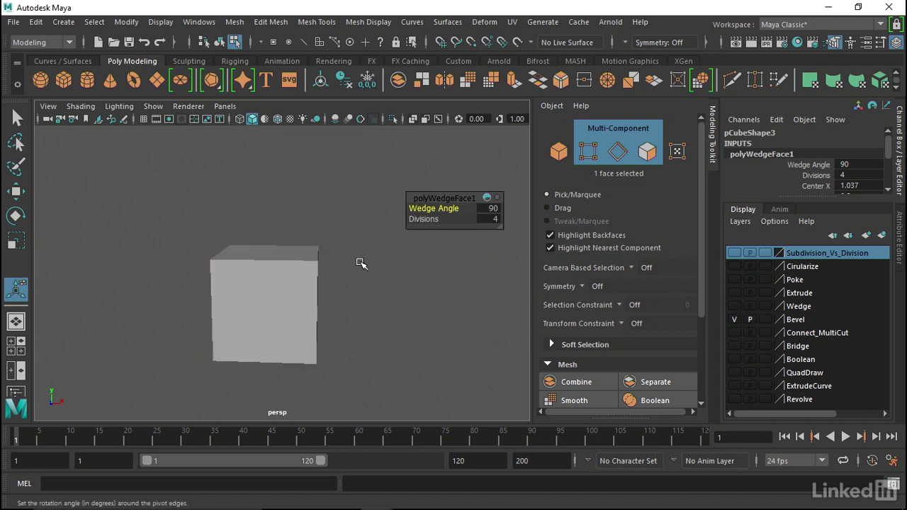
pyautogui.keyDown('alt'); pyautogui.moveTo(335, 233); pyautogui.dragTo(290, 238); pyautogui.keyUp('alt')
pyautogui.keyDown('alt'); pyautogui.moveTo(291, 237); pyautogui.dragTo(336, 263, button='right'); pyautogui.keyUp('alt')
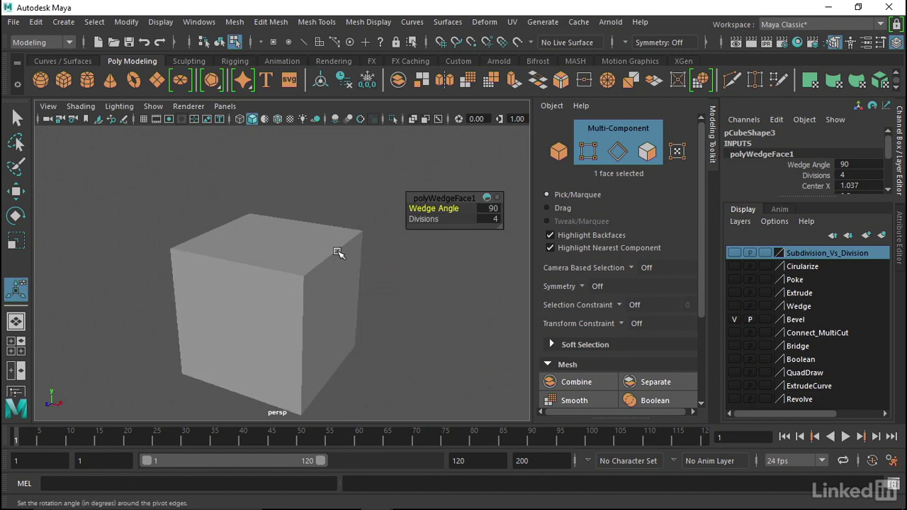
pyautogui.click(290, 237)
pyautogui.moveTo(290, 236); pyautogui.dragTo(337, 94, button='right')
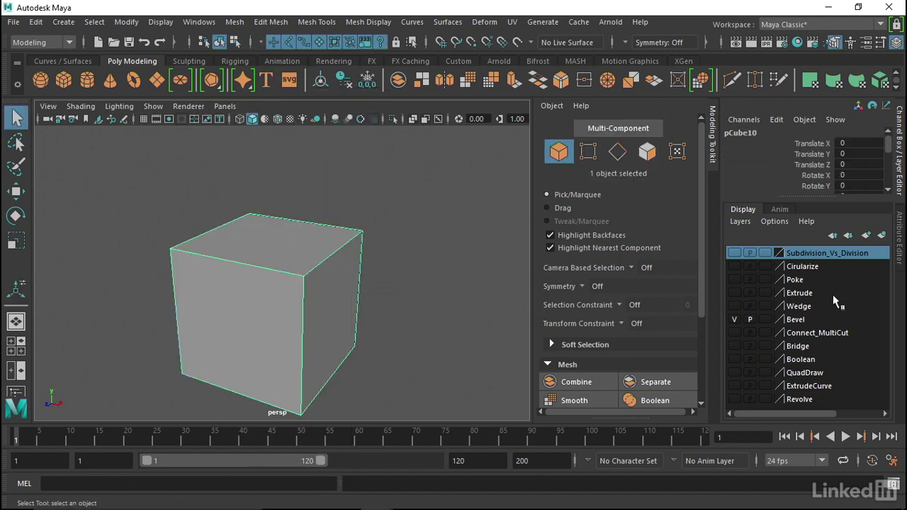
pyautogui.moveTo(698, 257); pyautogui.dragTo(699, 341)
pyautogui.click(665, 315)
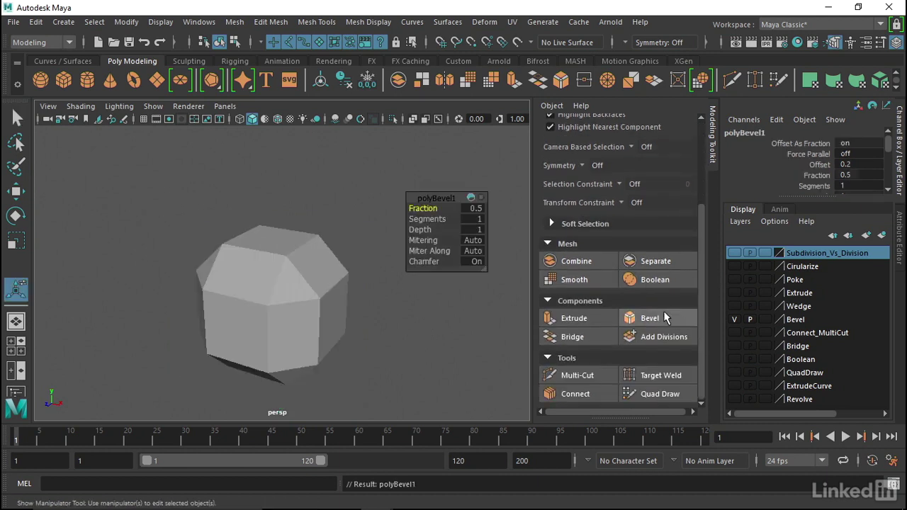
# Step: Set the bevel to Fraction 0.4 and 3 segments, with wireframe on shaded
pyautogui.moveTo(429, 208); pyautogui.dragTo(423, 208)
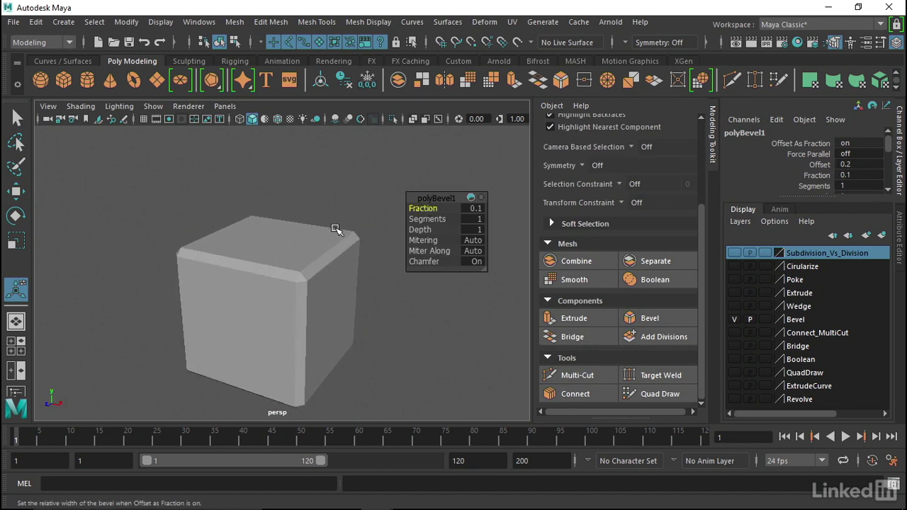
pyautogui.moveTo(296, 218)
pyautogui.keyDown('alt'); pyautogui.mouseDown()
pyautogui.moveTo(282, 245)
pyautogui.moveTo(312, 234)
pyautogui.mouseUp(); pyautogui.keyUp('alt')
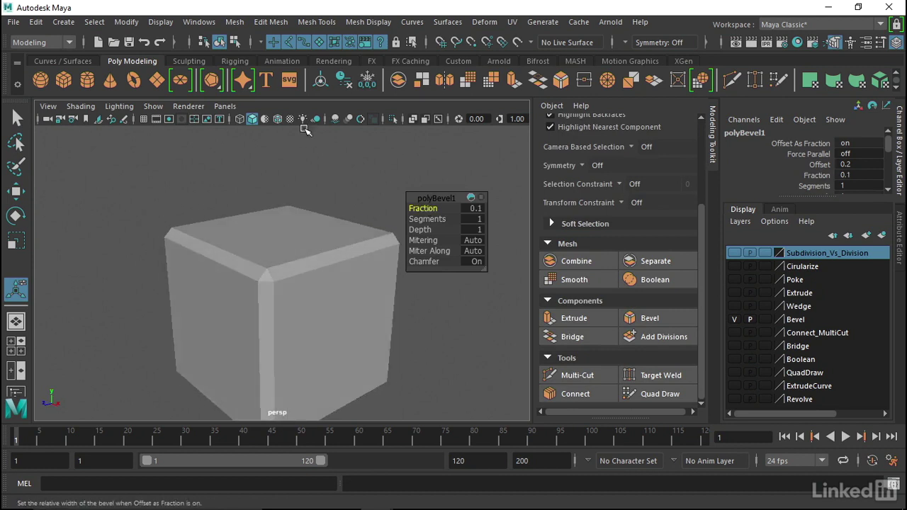
pyautogui.click(277, 119)
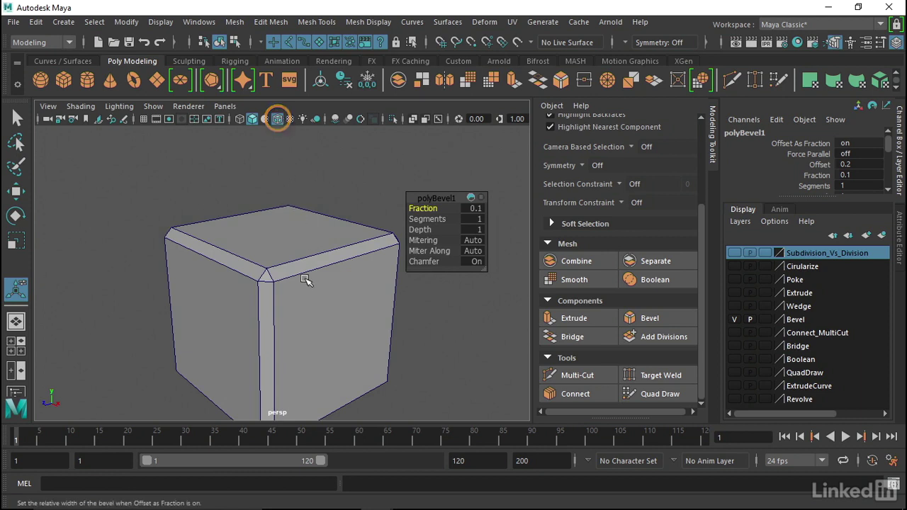
pyautogui.keyDown('alt'); pyautogui.moveTo(311, 273); pyautogui.dragTo(333, 230); pyautogui.keyUp('alt')
pyautogui.moveTo(429, 209); pyautogui.dragTo(429, 210)
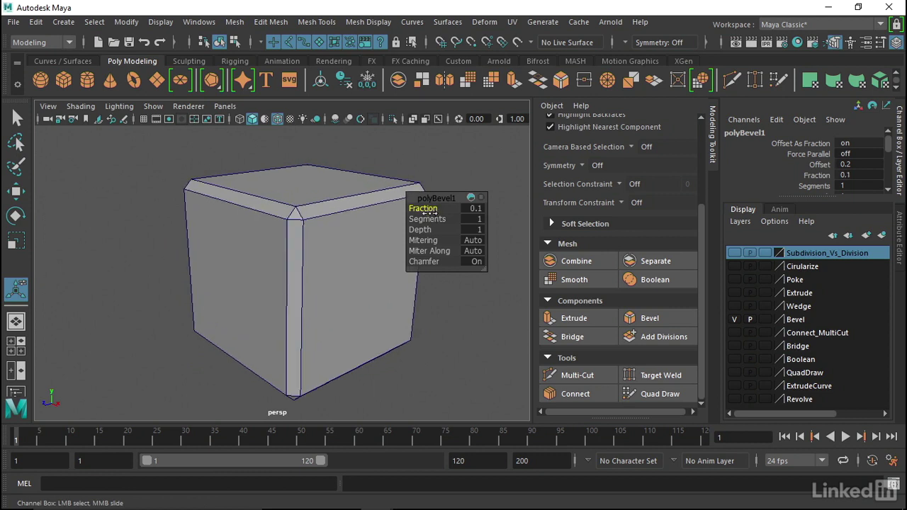
pyautogui.moveTo(428, 218); pyautogui.dragTo(437, 240)
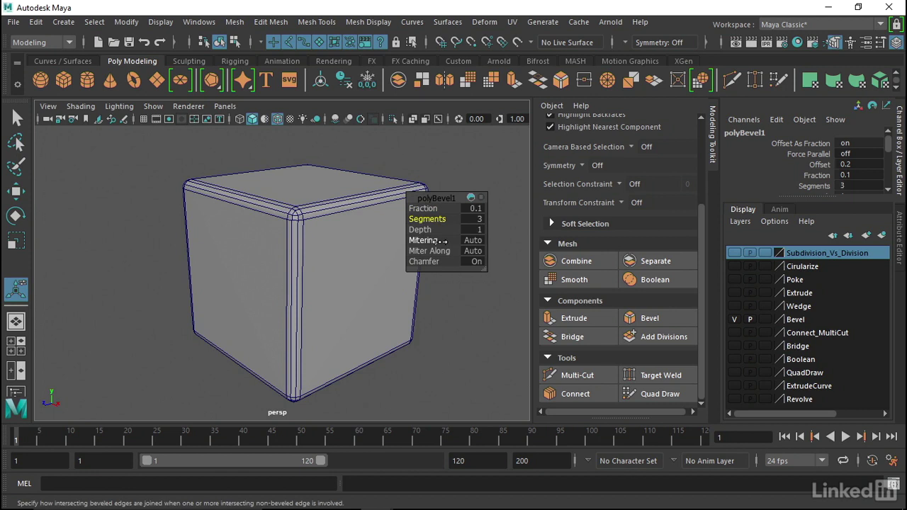
pyautogui.moveTo(433, 208); pyautogui.dragTo(437, 210)
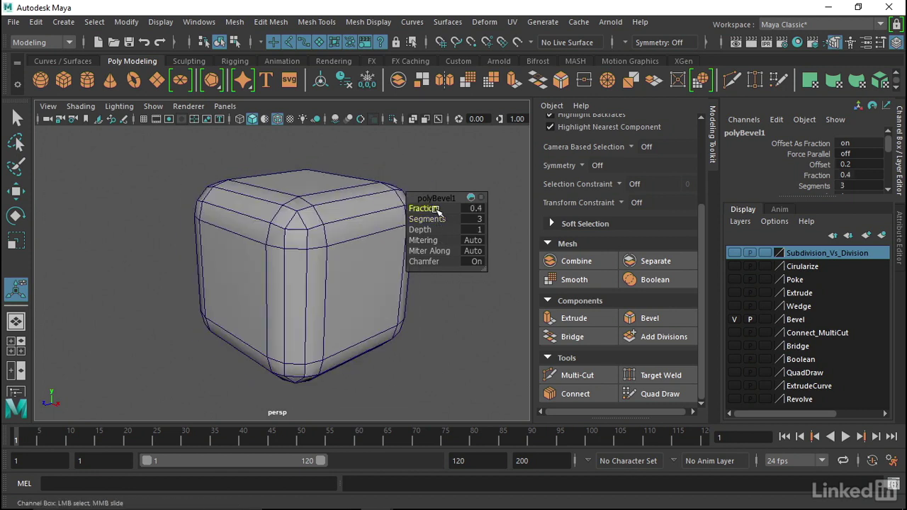
pyautogui.moveTo(443, 229)
pyautogui.mouseDown()
pyautogui.moveTo(394, 229)
pyautogui.moveTo(428, 227)
pyautogui.mouseUp()
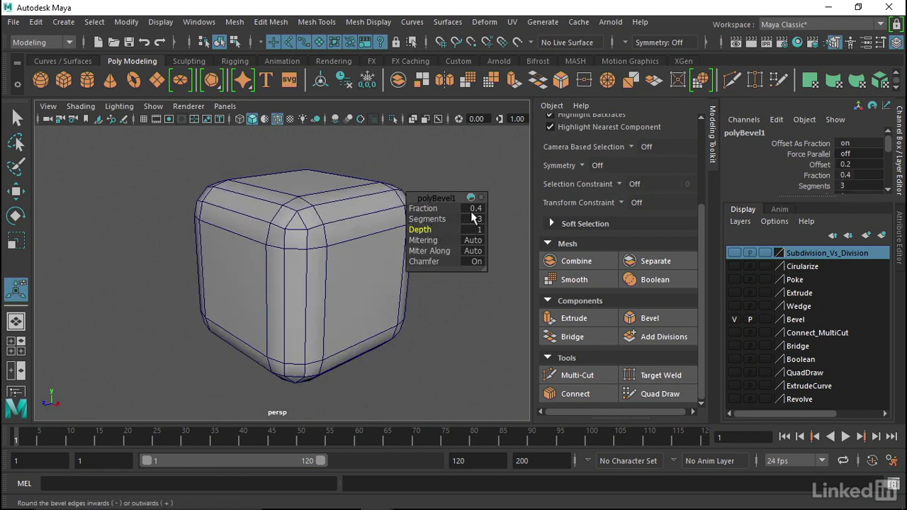
# Step: Hide the Bevel layer and show the Connect_MultiCut layer
pyautogui.click(735, 319)
pyautogui.click(735, 332)
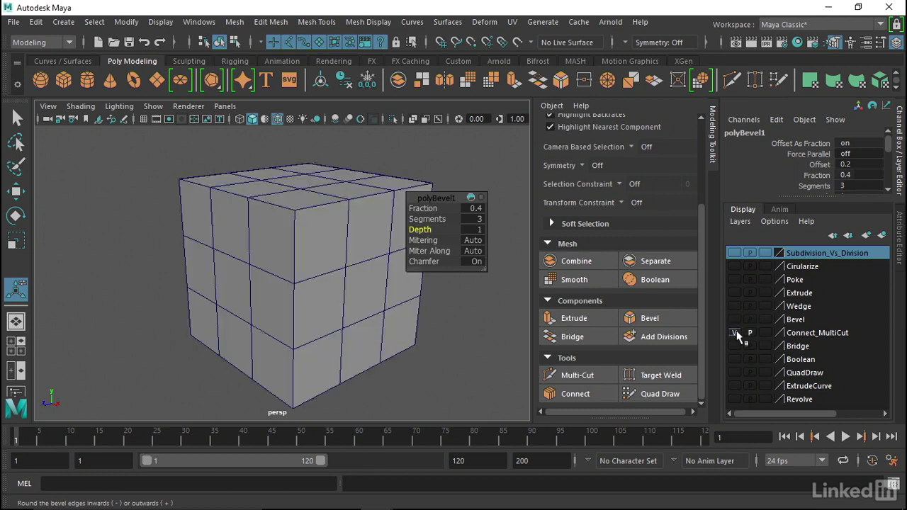
pyautogui.moveTo(304, 242)
pyautogui.keyDown('alt'); pyautogui.mouseDown()
pyautogui.moveTo(237, 213)
pyautogui.moveTo(309, 196)
pyautogui.mouseUp(); pyautogui.keyUp('alt')
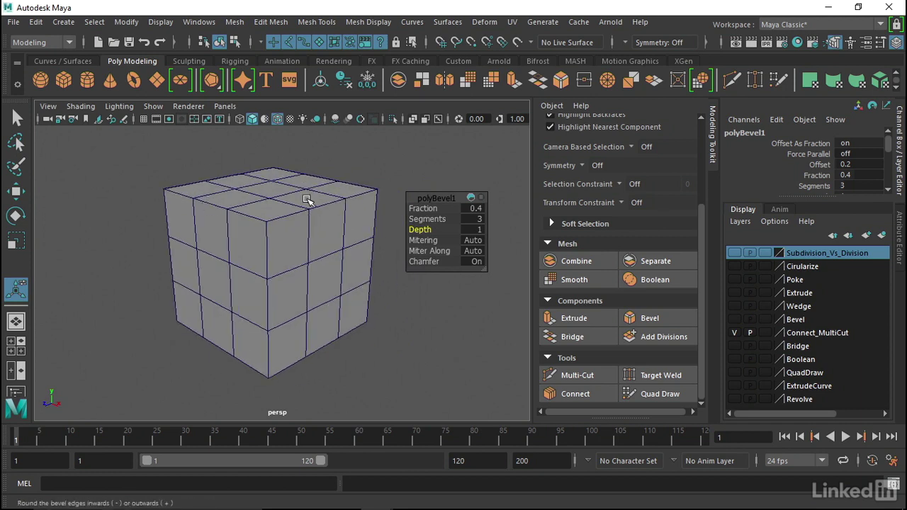
# Step: Multi-cut a line across the cube's faces and add an edge loop across its top and front
pyautogui.click(567, 376)
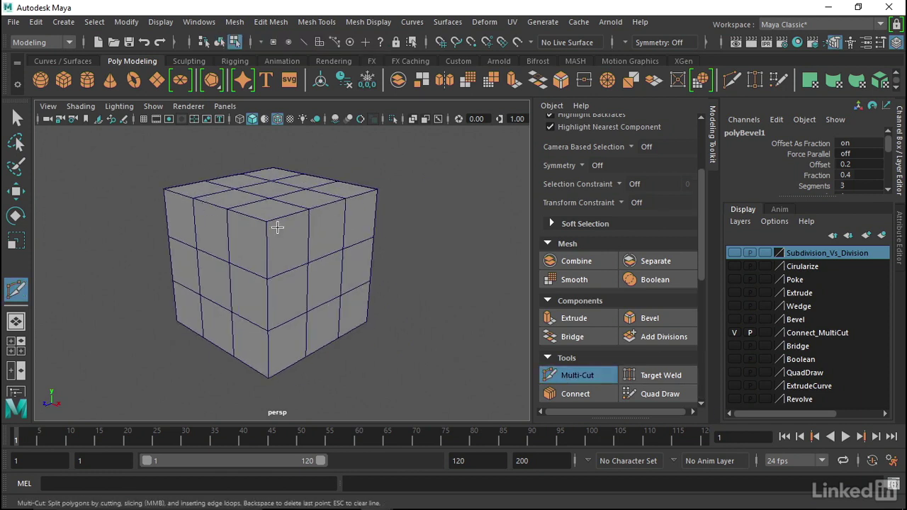
pyautogui.click(267, 222)
pyautogui.click(341, 296)
pyautogui.click(306, 357)
pyautogui.press('Return')
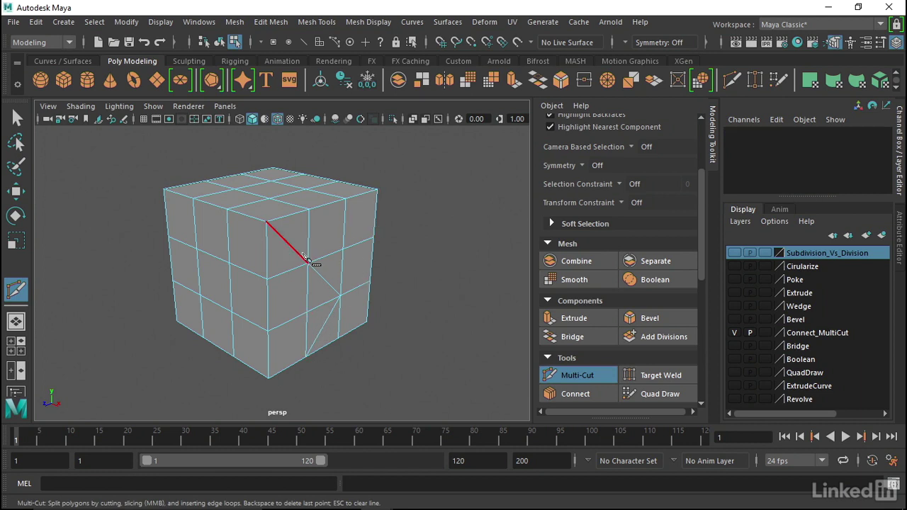
pyautogui.moveTo(303, 251)
pyautogui.keyDown('alt'); pyautogui.mouseDown()
pyautogui.moveTo(304, 238)
pyautogui.moveTo(314, 253)
pyautogui.mouseUp(); pyautogui.keyUp('alt')
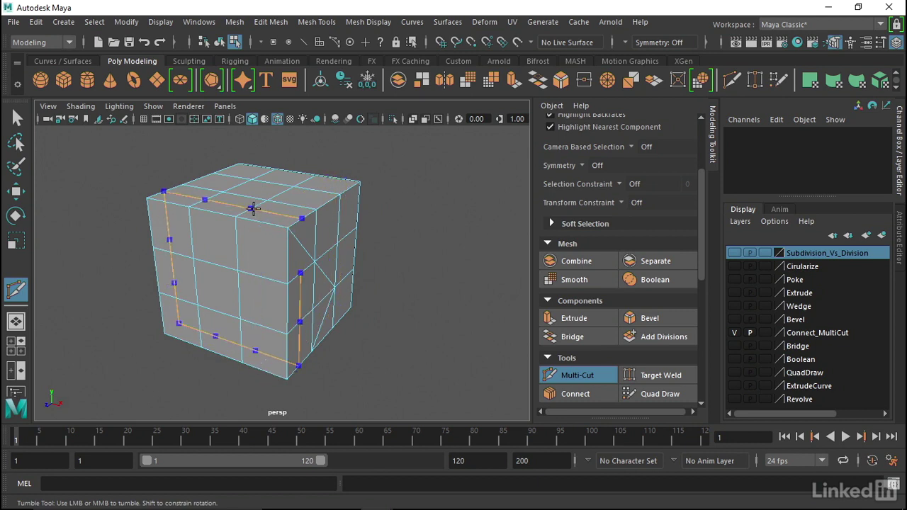
pyautogui.keyDown('ctrl'); pyautogui.click(212, 212); pyautogui.keyUp('ctrl')
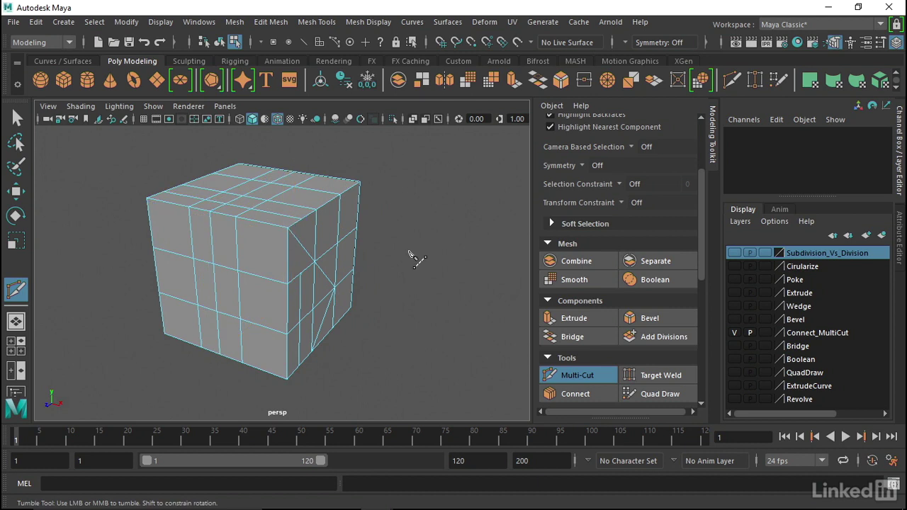
pyautogui.keyDown('alt'); pyautogui.moveTo(414, 255); pyautogui.dragTo(308, 225); pyautogui.keyUp('alt')
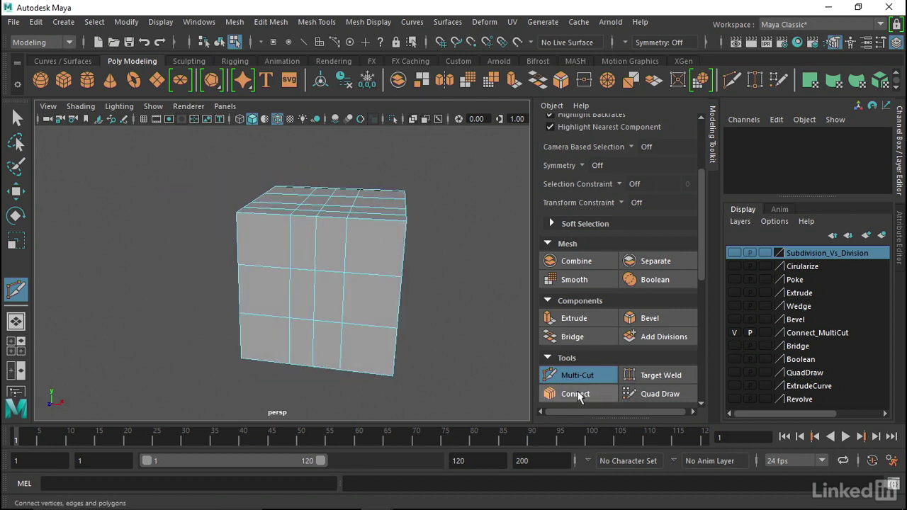
# Step: Switch to front view and select the left vertical column of faces
pyautogui.press('space')
pyautogui.moveTo(262, 257); pyautogui.dragTo(269, 280)
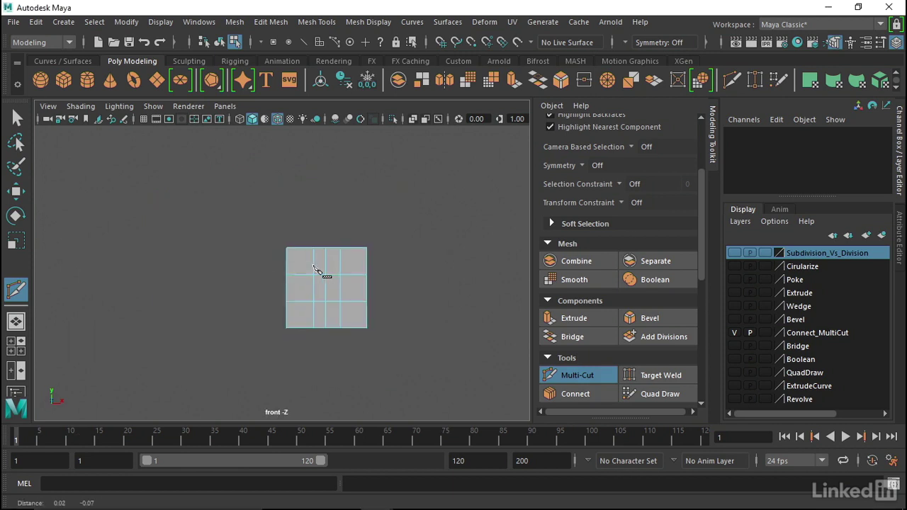
pyautogui.keyDown('alt'); pyautogui.moveTo(320, 263); pyautogui.dragTo(334, 269); pyautogui.keyUp('alt')
pyautogui.press('w')
pyautogui.moveTo(291, 196); pyautogui.dragTo(296, 351)
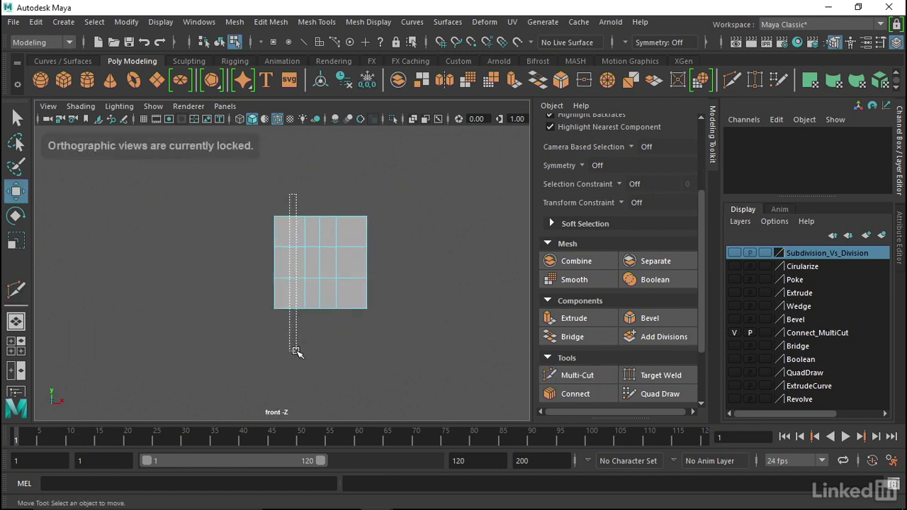
pyautogui.moveTo(293, 222); pyautogui.dragTo(285, 148, button='right')
pyautogui.moveTo(295, 191); pyautogui.dragTo(295, 294)
pyautogui.moveTo(294, 340)
pyautogui.keyDown('alt'); pyautogui.mouseDown()
pyautogui.moveTo(365, 243)
pyautogui.moveTo(334, 253)
pyautogui.mouseUp(); pyautogui.keyUp('alt')
# Step: Connect the selected faces with 3 edge segments and hide the Connect_MultiCut layer
pyautogui.click(574, 394)
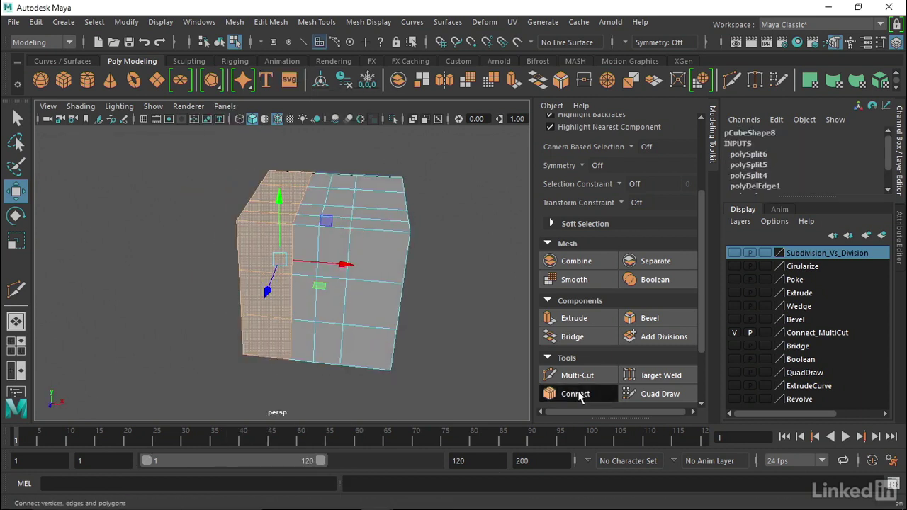
pyautogui.moveTo(434, 319); pyautogui.dragTo(455, 315, button='middle')
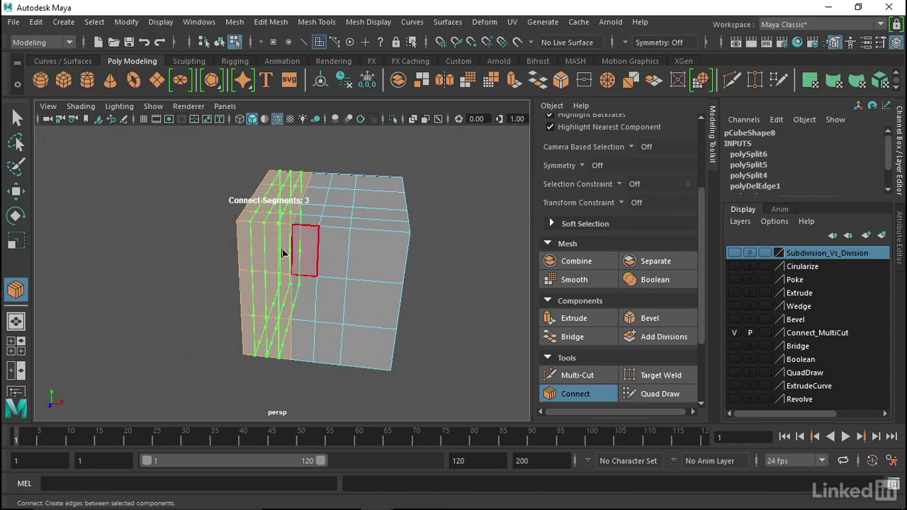
pyautogui.press('w')
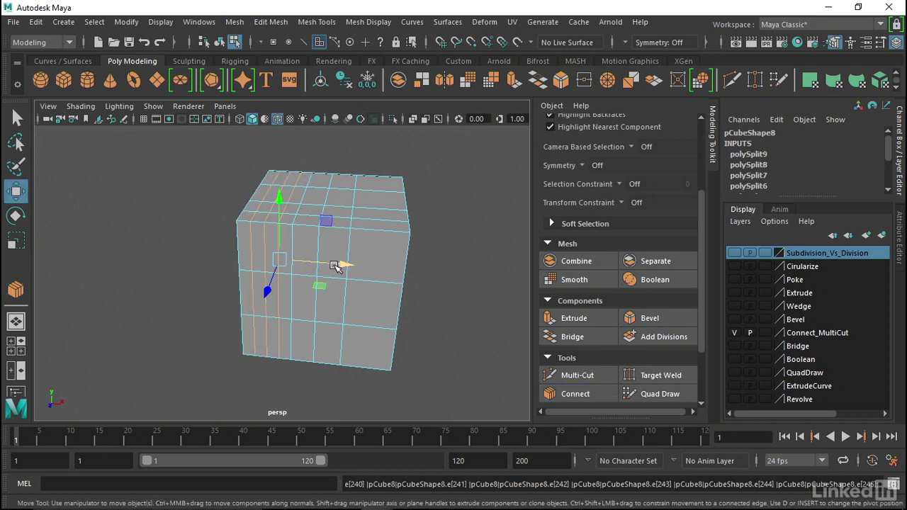
pyautogui.click(734, 333)
# Step: Show the Bridge layer and combine the two cylinders into one mesh
pyautogui.click(734, 345)
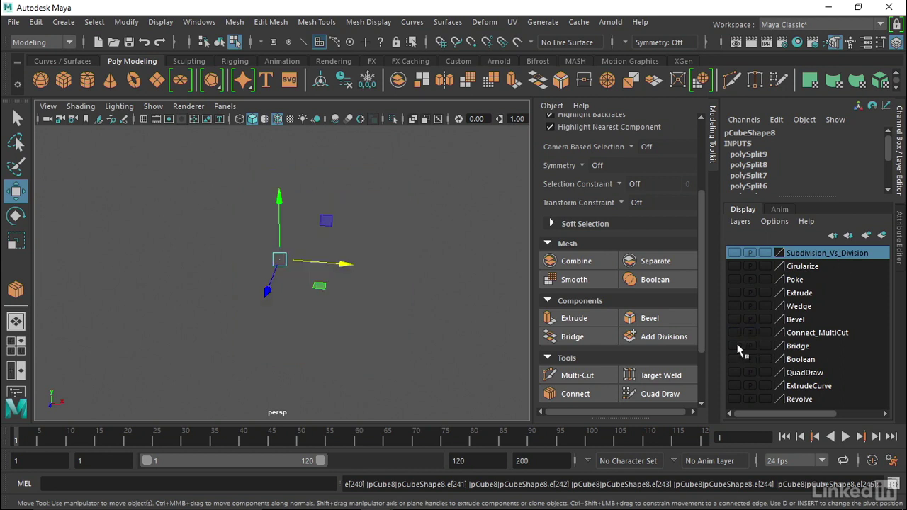
pyautogui.keyDown('alt'); pyautogui.moveTo(396, 218); pyautogui.dragTo(176, 196, button='right'); pyautogui.keyUp('alt')
pyautogui.moveTo(176, 206)
pyautogui.keyDown('alt'); pyautogui.mouseDown()
pyautogui.moveTo(347, 239)
pyautogui.moveTo(295, 222)
pyautogui.moveTo(313, 231)
pyautogui.moveTo(290, 223)
pyautogui.moveTo(269, 234)
pyautogui.moveTo(234, 213)
pyautogui.mouseUp(); pyautogui.keyUp('alt')
pyautogui.click(213, 205)
pyautogui.moveTo(240, 142); pyautogui.dragTo(303, 93, button='right')
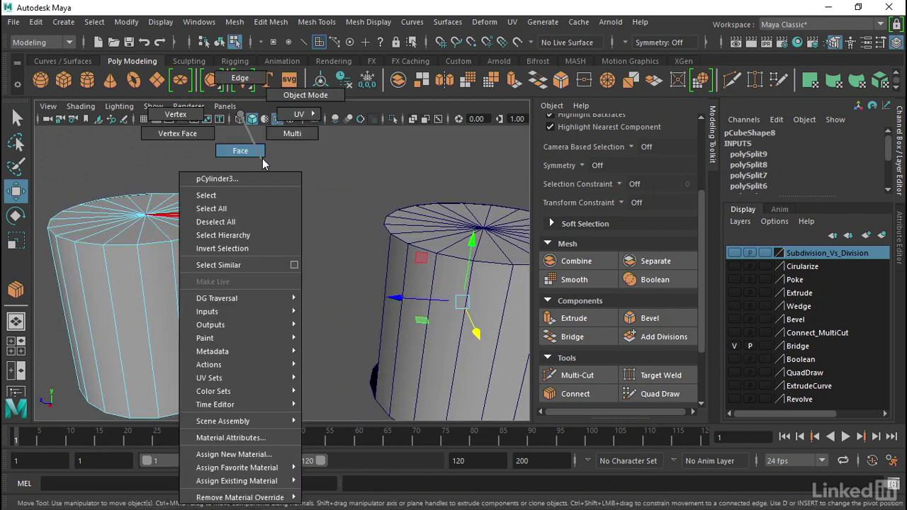
pyautogui.click(470, 269)
pyautogui.keyDown('alt'); pyautogui.moveTo(470, 269); pyautogui.dragTo(495, 255); pyautogui.keyUp('alt')
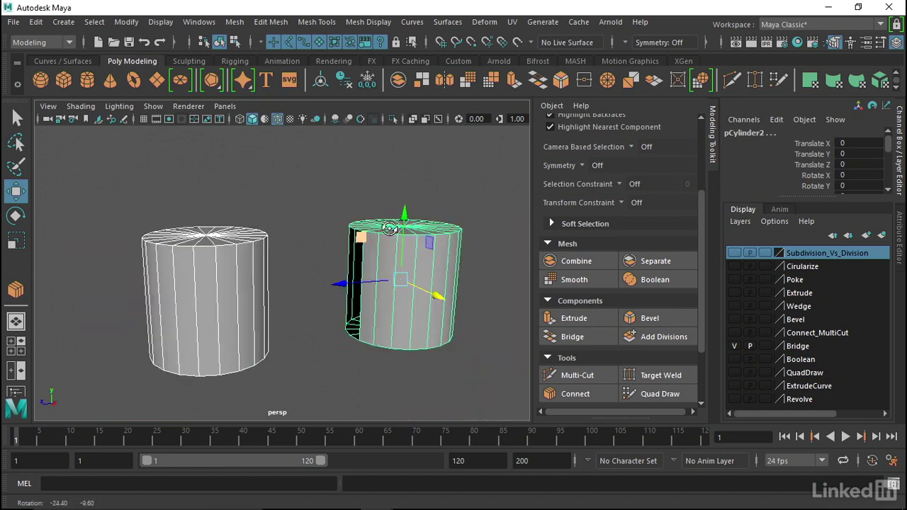
pyautogui.click(563, 261)
# Step: Bridge an edge at the left cylinder's opening to one at the right cylinder's opening
pyautogui.moveTo(305, 240)
pyautogui.keyDown('alt'); pyautogui.mouseDown()
pyautogui.moveTo(283, 243)
pyautogui.moveTo(343, 229)
pyautogui.moveTo(217, 229)
pyautogui.mouseUp(); pyautogui.keyUp('alt')
pyautogui.scroll(3, 356, 247)
pyautogui.moveTo(218, 228); pyautogui.dragTo(227, 141, button='right')
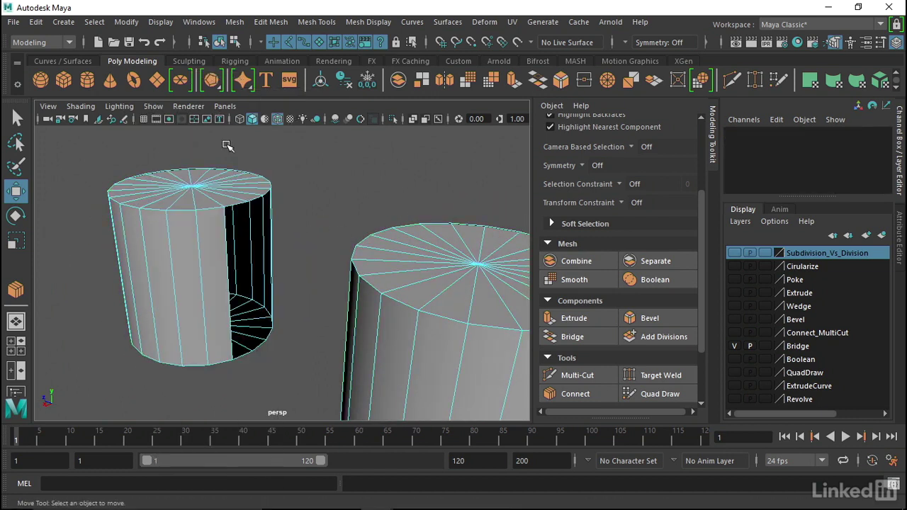
pyautogui.moveTo(219, 226); pyautogui.dragTo(224, 83, button='right')
pyautogui.click(238, 201)
pyautogui.moveTo(239, 200)
pyautogui.keyDown('alt'); pyautogui.mouseDown()
pyautogui.moveTo(392, 189)
pyautogui.moveTo(314, 196)
pyautogui.moveTo(293, 224)
pyautogui.mouseUp(); pyautogui.keyUp('alt')
pyautogui.keyDown('shift'); pyautogui.click(391, 194); pyautogui.keyUp('shift')
pyautogui.click(574, 338)
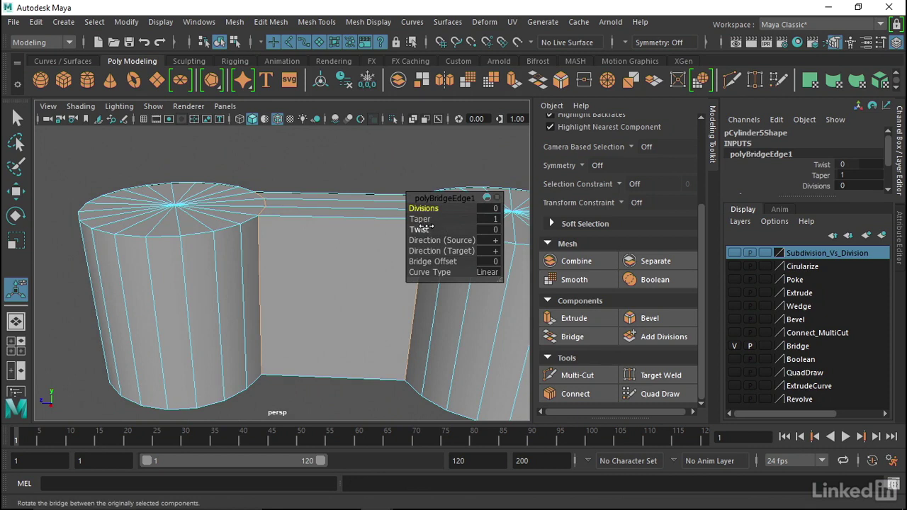
# Step: Set the bridge to 4 divisions, Blend curve, Taper 0.5 and a slight twist, then hide the mesh
pyautogui.moveTo(424, 208); pyautogui.dragTo(468, 208)
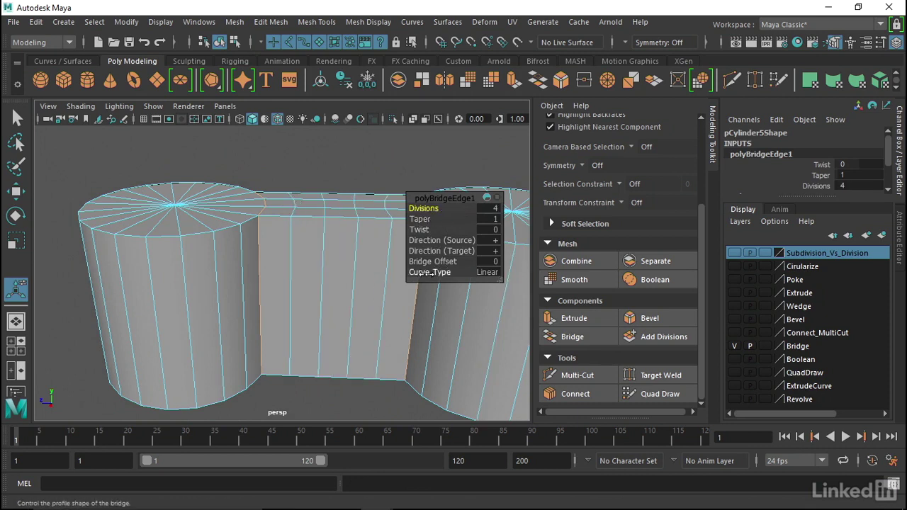
pyautogui.click(487, 272)
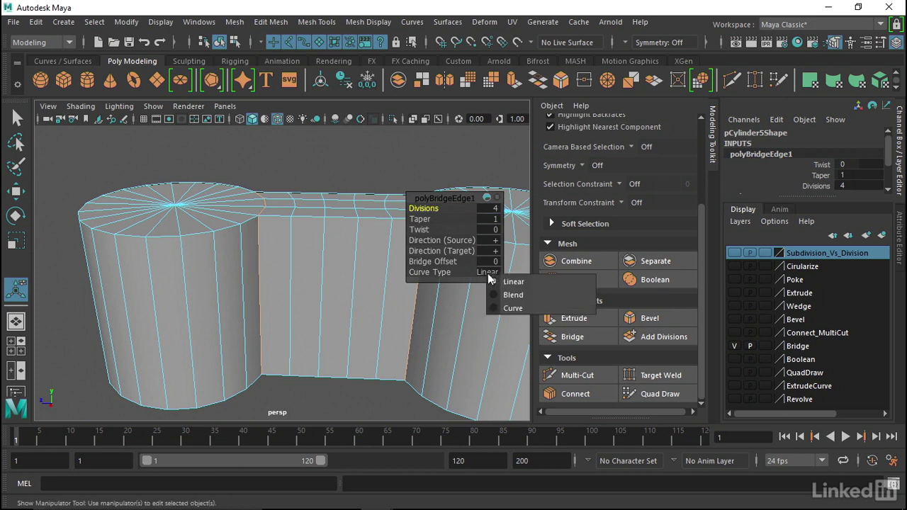
pyautogui.click(527, 295)
pyautogui.keyDown('alt'); pyautogui.moveTo(320, 218); pyautogui.dragTo(320, 237); pyautogui.keyUp('alt')
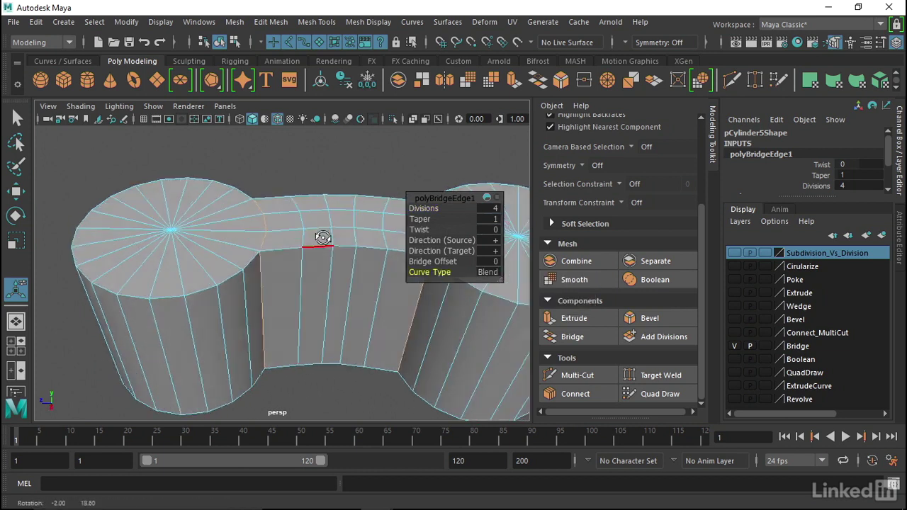
pyautogui.click(419, 218)
pyautogui.moveTo(419, 219)
pyautogui.mouseDown(button='middle')
pyautogui.moveTo(433, 219)
pyautogui.moveTo(401, 220)
pyautogui.mouseUp(button='middle')
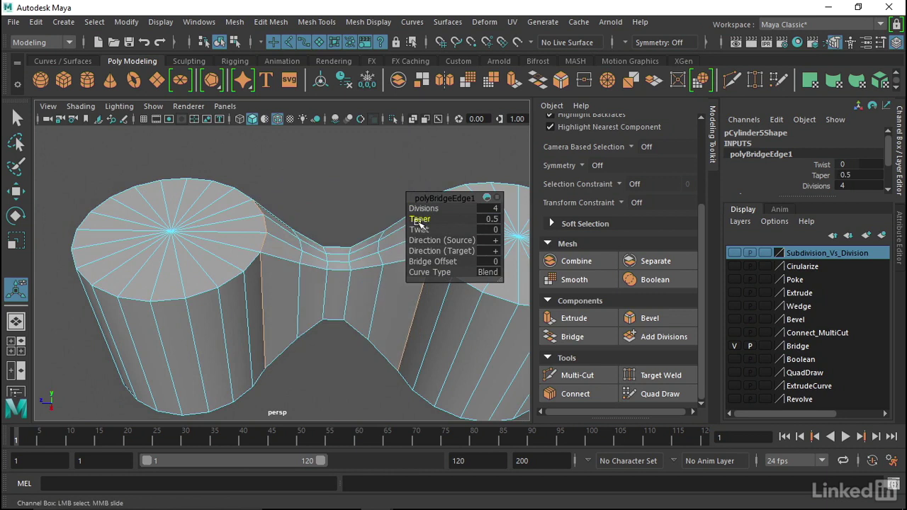
pyautogui.keyDown('alt'); pyautogui.moveTo(333, 243); pyautogui.dragTo(325, 234); pyautogui.keyUp('alt')
pyautogui.click(419, 230)
pyautogui.moveTo(418, 230); pyautogui.dragTo(417, 229, button='middle')
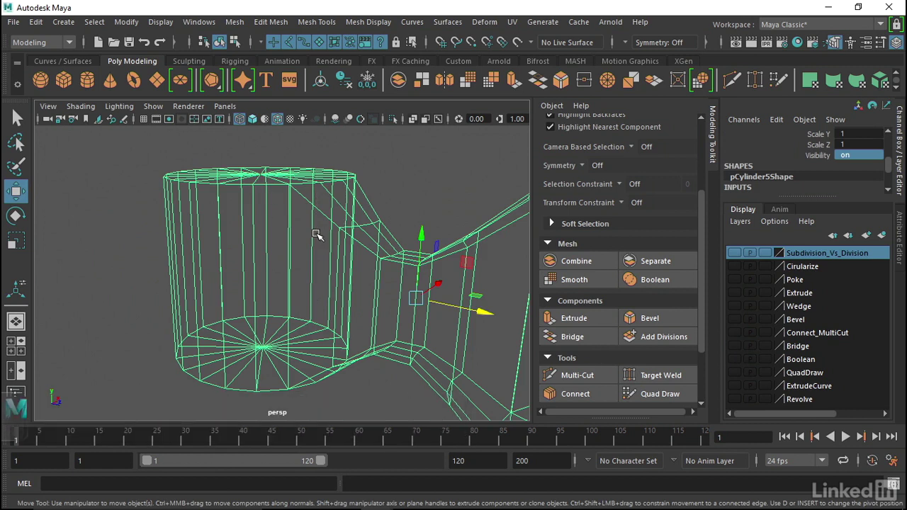
pyautogui.hotkey('ctrl', 'h')
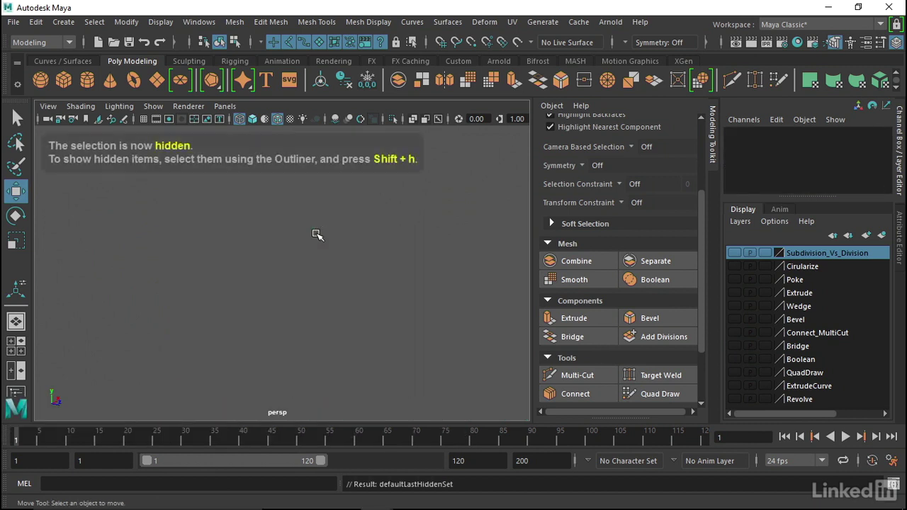
# Step: Show the Boolean layer, select the sphere and then the cube, and turn on shaded display
pyautogui.click(734, 359)
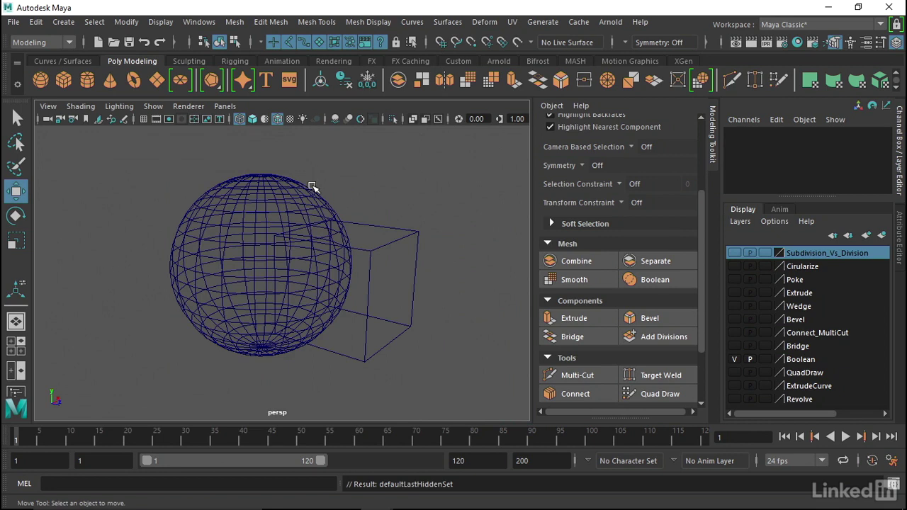
pyautogui.click(317, 192)
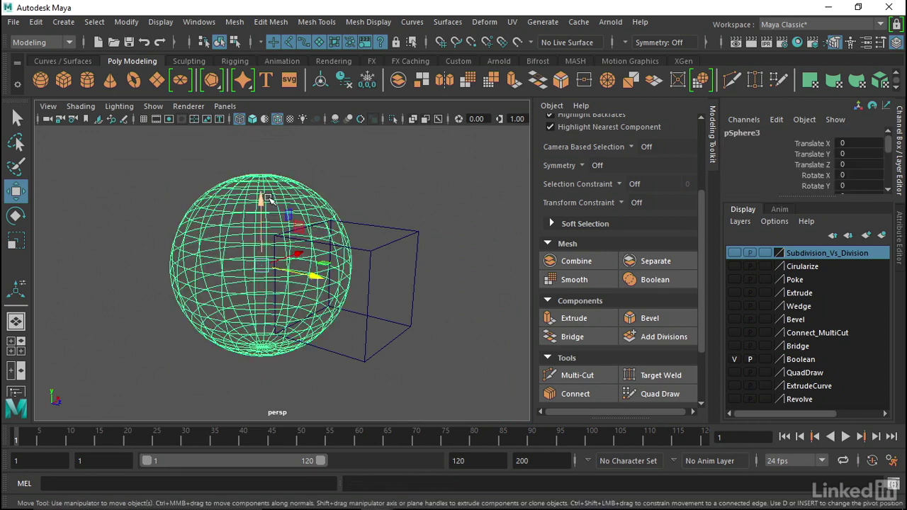
pyautogui.click(413, 260)
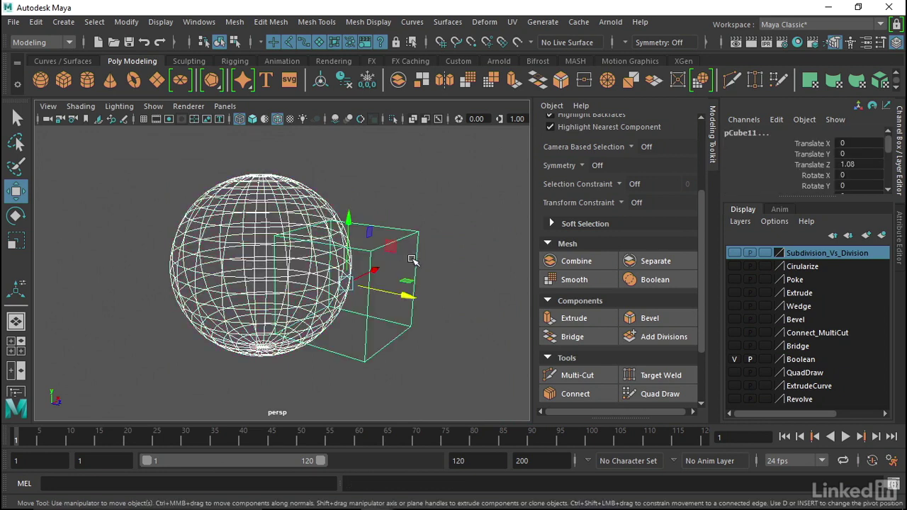
pyautogui.press('5')
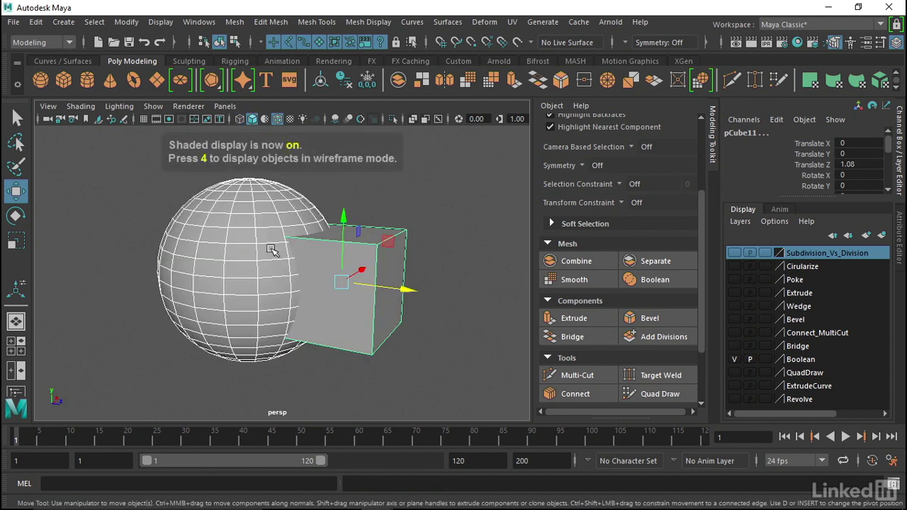
pyautogui.keyDown('alt'); pyautogui.moveTo(270, 259); pyautogui.dragTo(287, 257); pyautogui.keyUp('alt')
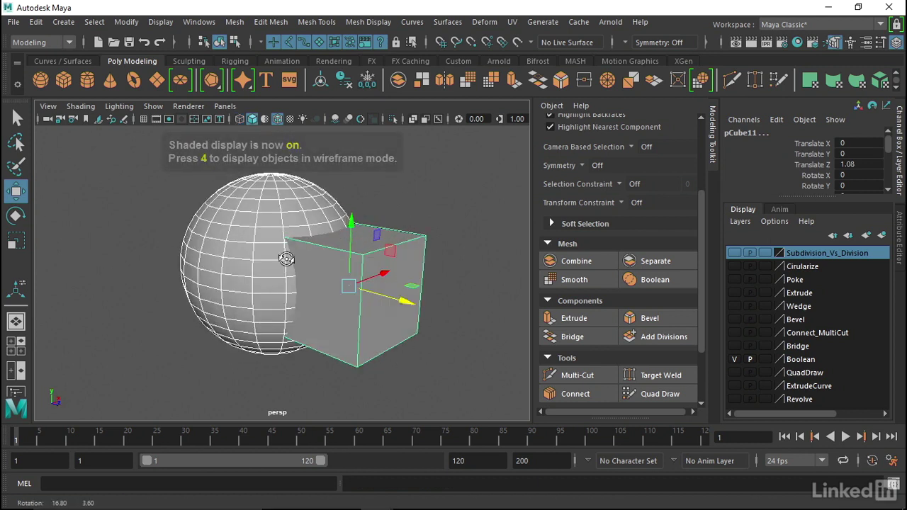
# Step: Boolean the sphere and cube, then switch the operation to difference
pyautogui.click(659, 281)
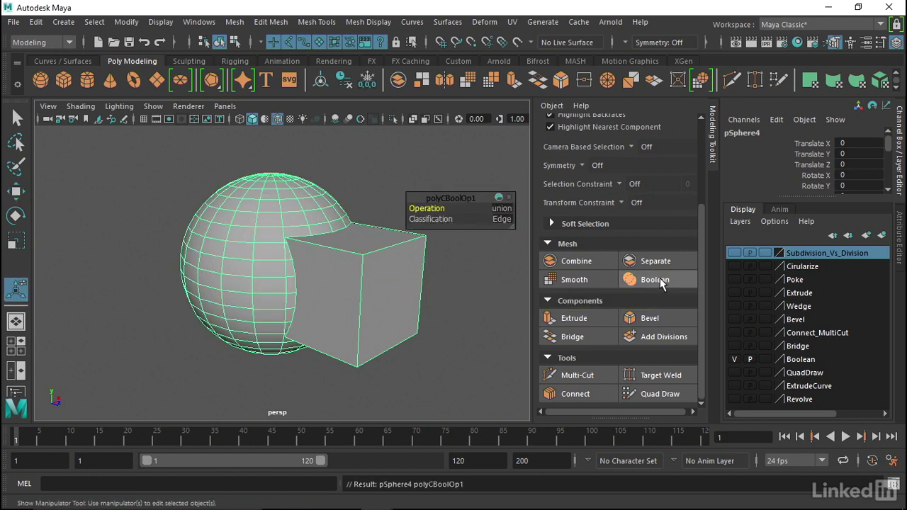
pyautogui.moveTo(257, 250)
pyautogui.keyDown('alt'); pyautogui.mouseDown()
pyautogui.moveTo(273, 243)
pyautogui.moveTo(318, 269)
pyautogui.moveTo(357, 257)
pyautogui.moveTo(333, 259)
pyautogui.mouseUp(); pyautogui.keyUp('alt')
pyautogui.press('4')
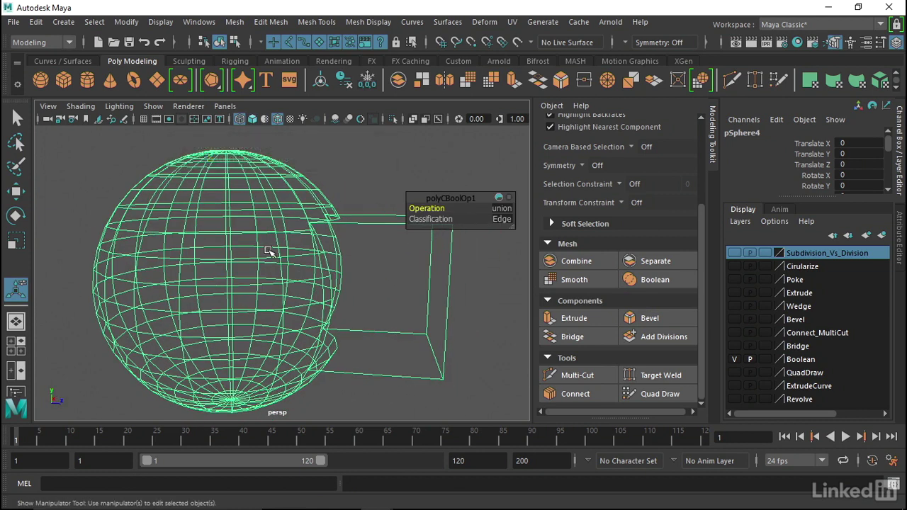
pyautogui.keyDown('alt'); pyautogui.moveTo(269, 252); pyautogui.dragTo(247, 251); pyautogui.keyUp('alt')
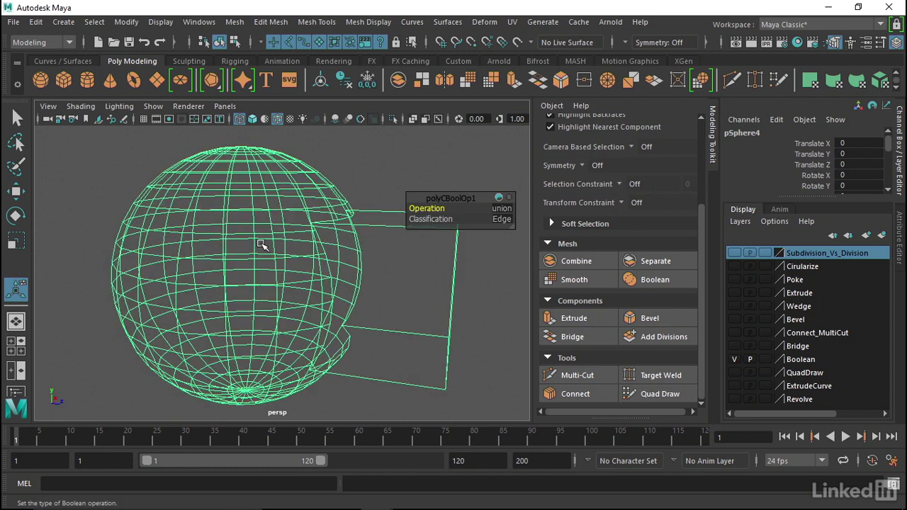
pyautogui.click(507, 209)
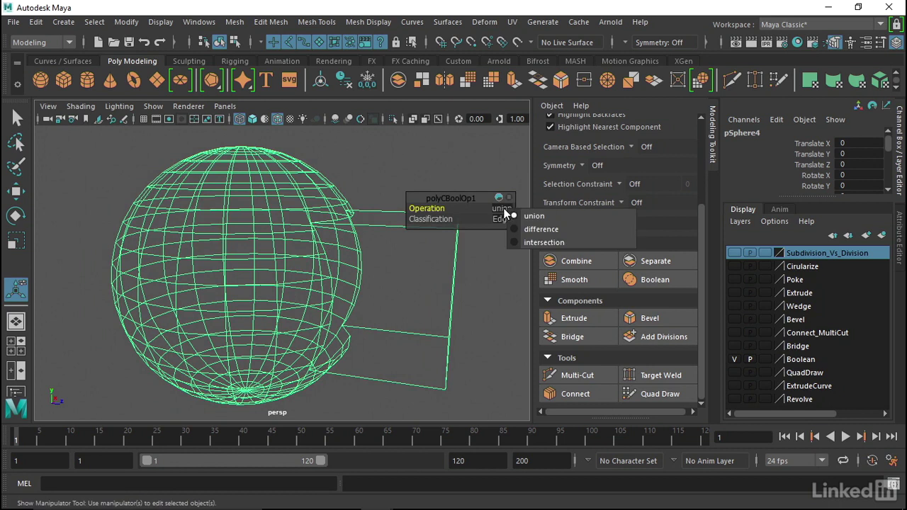
pyautogui.click(546, 229)
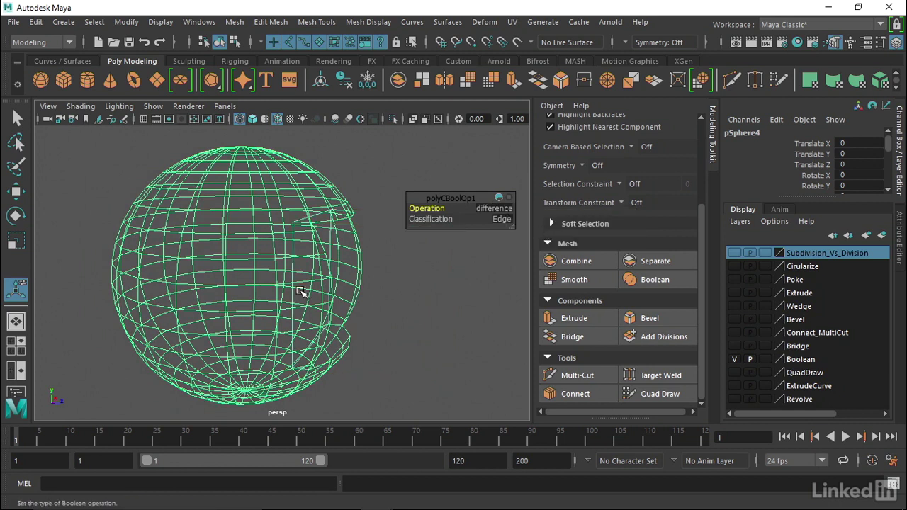
pyautogui.press('5')
pyautogui.keyDown('alt'); pyautogui.moveTo(347, 245); pyautogui.dragTo(219, 240); pyautogui.keyUp('alt')
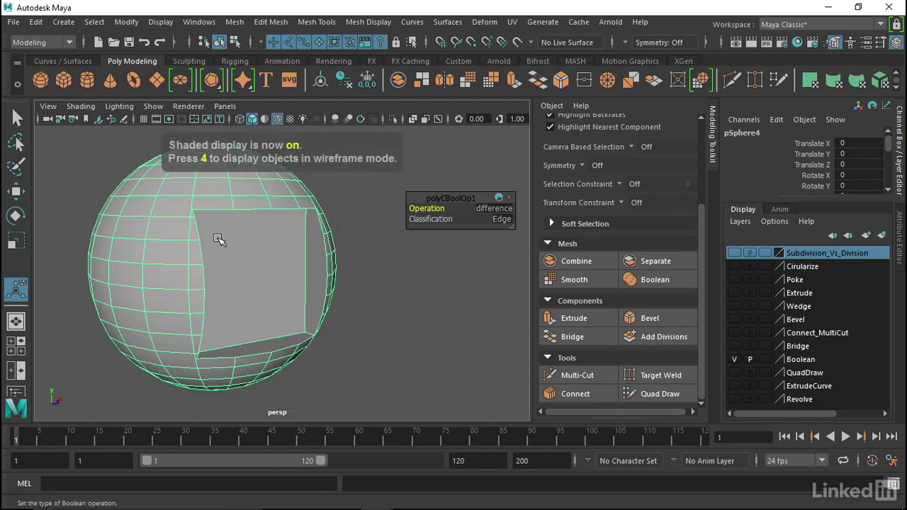
# Step: Change the Boolean operation to intersection and hide the resulting chunk
pyautogui.click(494, 208)
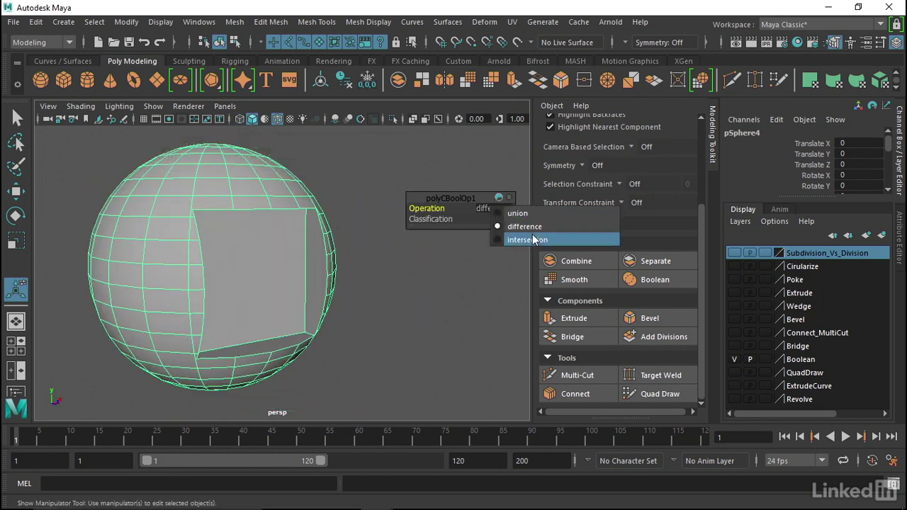
pyautogui.click(530, 240)
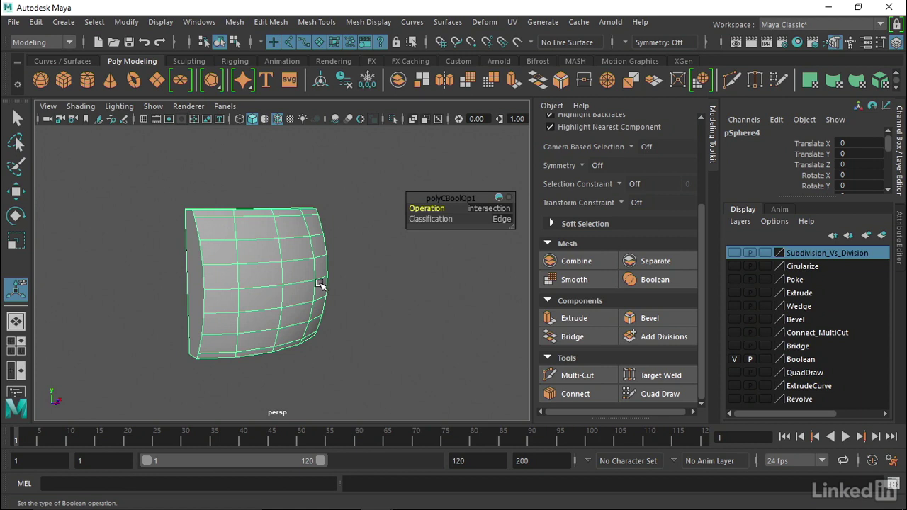
pyautogui.moveTo(203, 255)
pyautogui.keyDown('alt'); pyautogui.mouseDown()
pyautogui.moveTo(249, 257)
pyautogui.moveTo(205, 265)
pyautogui.mouseUp(); pyautogui.keyUp('alt')
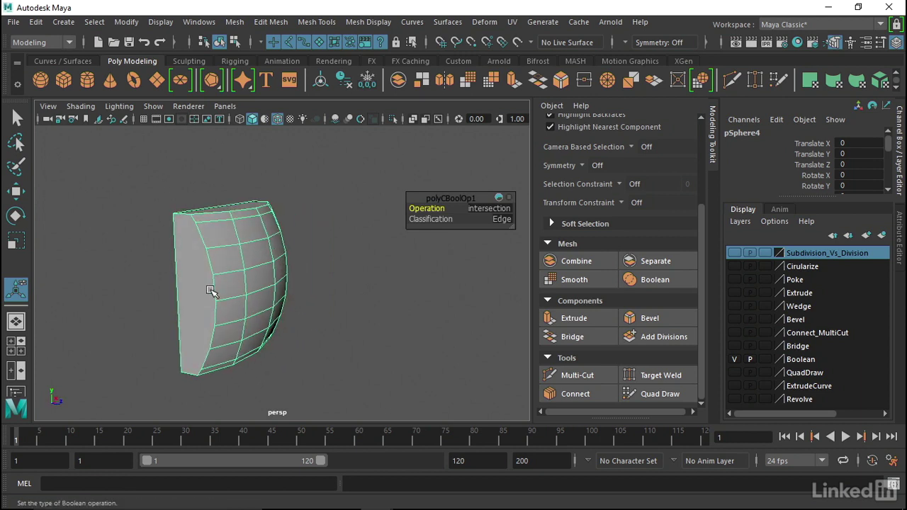
pyautogui.click(257, 273)
pyautogui.hotkey('ctrl', 'h')
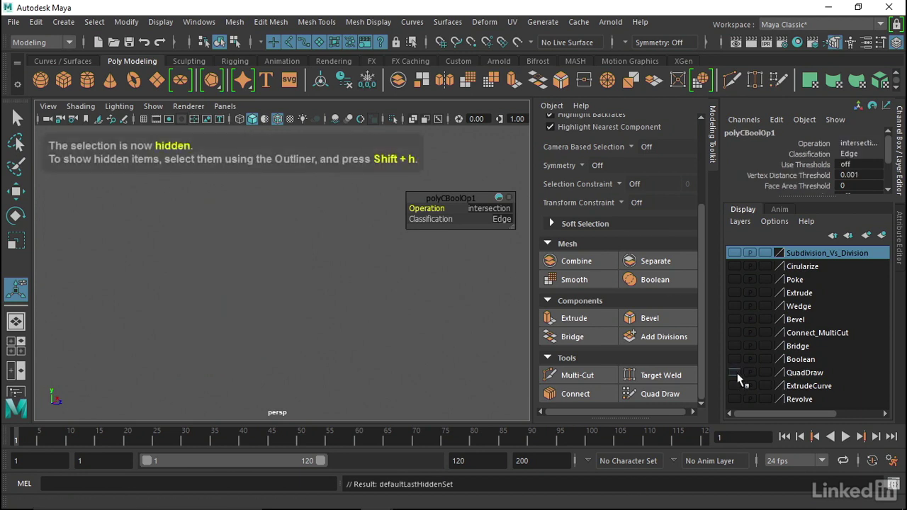
# Step: Show the QuadDraw layer's sculpted head, select the Head mesh, and make it live
pyautogui.click(734, 372)
pyautogui.scroll(2, 202, 225)
pyautogui.moveTo(202, 225)
pyautogui.keyDown('alt'); pyautogui.mouseDown()
pyautogui.moveTo(85, 234)
pyautogui.moveTo(186, 210)
pyautogui.moveTo(215, 295)
pyautogui.moveTo(165, 298)
pyautogui.moveTo(251, 350)
pyautogui.moveTo(269, 284)
pyautogui.mouseUp(); pyautogui.keyUp('alt')
pyautogui.keyDown('alt'); pyautogui.moveTo(269, 284); pyautogui.dragTo(263, 263, button='middle'); pyautogui.keyUp('alt')
pyautogui.moveTo(262, 263)
pyautogui.keyDown('alt'); pyautogui.mouseDown()
pyautogui.moveTo(290, 328)
pyautogui.moveTo(315, 328)
pyautogui.moveTo(291, 318)
pyautogui.moveTo(278, 330)
pyautogui.mouseUp(); pyautogui.keyUp('alt')
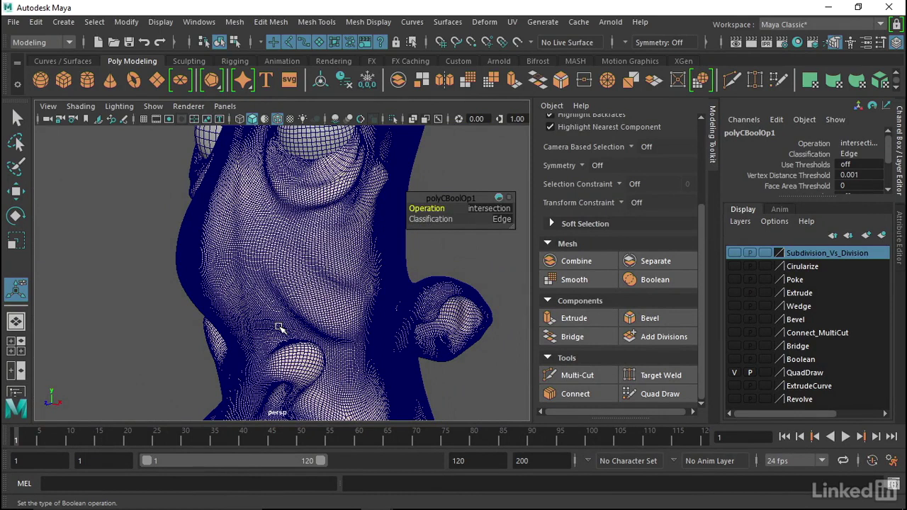
pyautogui.click(326, 202)
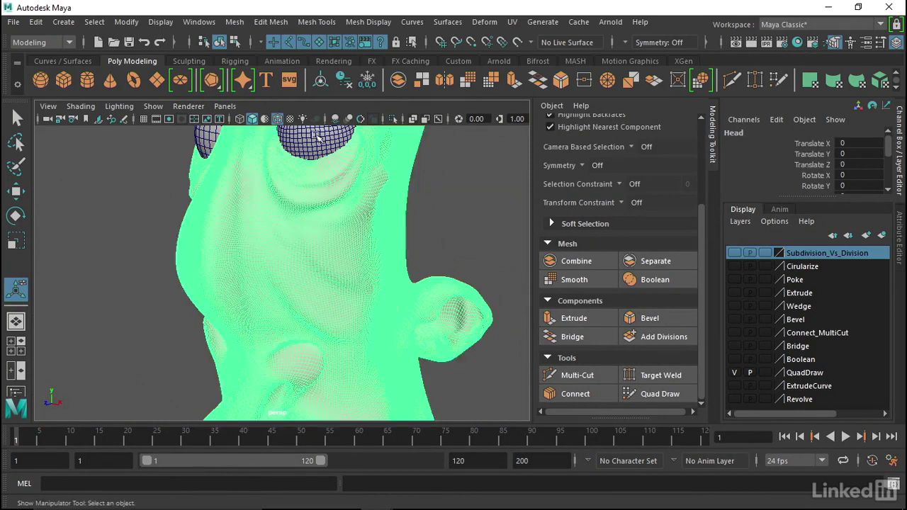
pyautogui.click(517, 44)
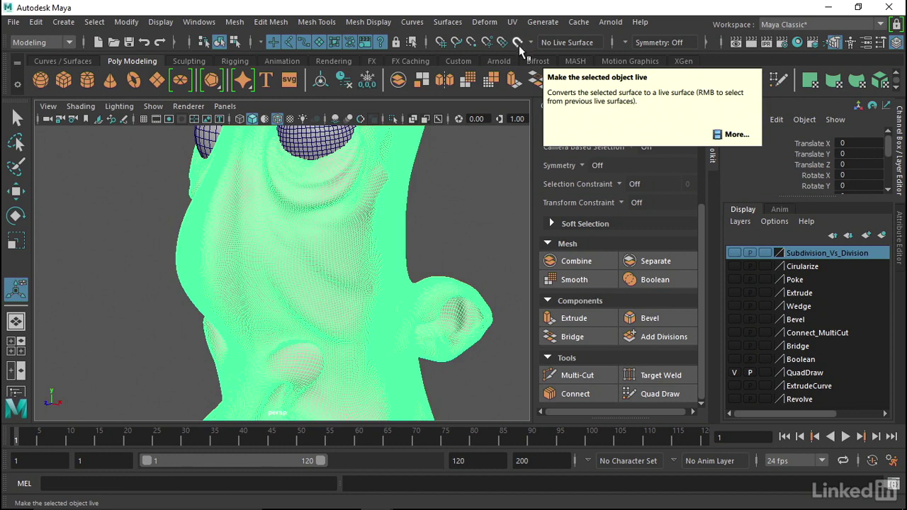
pyautogui.click(518, 44)
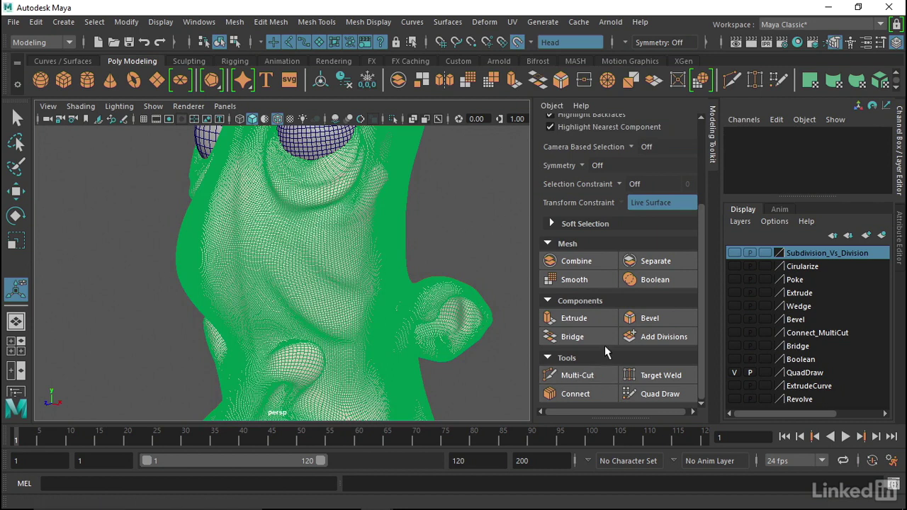
# Step: Start Quad Draw and place four points on the lower cheek to fill a first quad
pyautogui.click(666, 394)
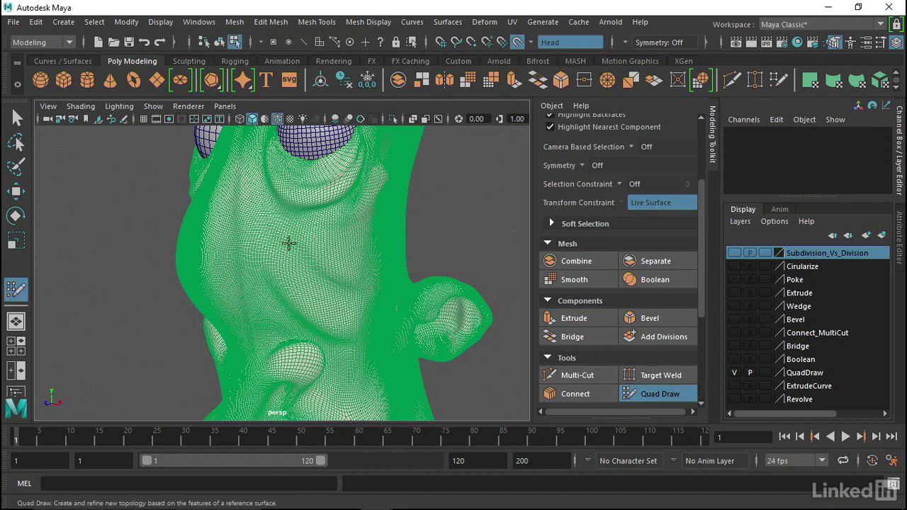
pyautogui.click(333, 221)
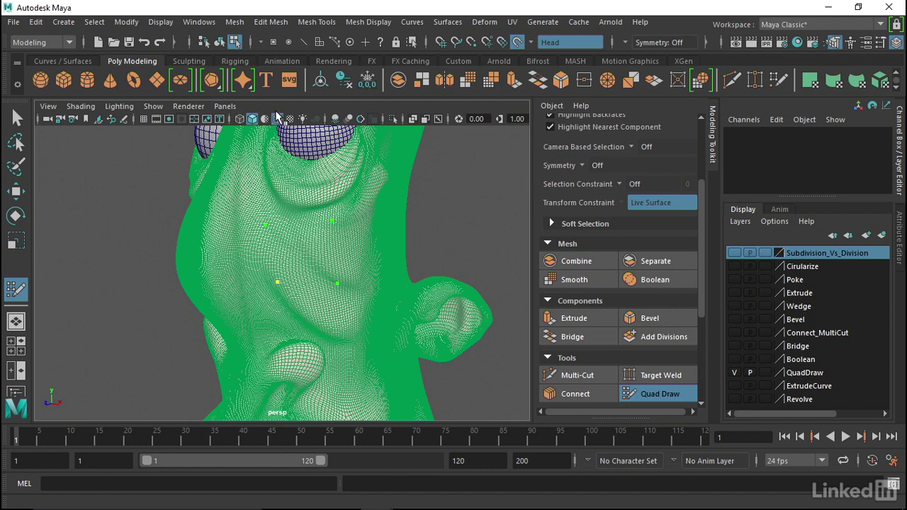
pyautogui.keyDown('alt'); pyautogui.moveTo(373, 236); pyautogui.dragTo(210, 220); pyautogui.keyUp('alt')
pyautogui.click(215, 194)
pyautogui.click(246, 267)
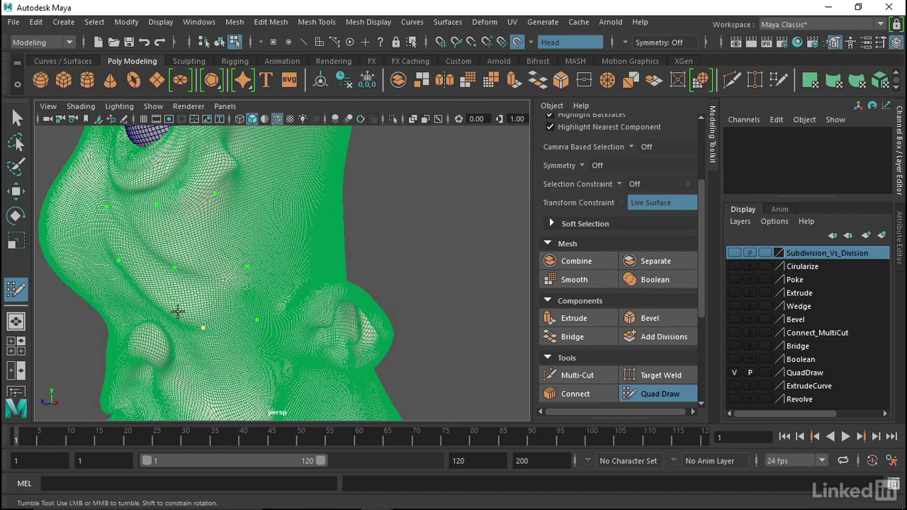
pyautogui.keyDown('alt'); pyautogui.moveTo(177, 311); pyautogui.dragTo(327, 290); pyautogui.keyUp('alt')
pyautogui.keyDown('alt'); pyautogui.moveTo(329, 267); pyautogui.dragTo(282, 222, button='middle'); pyautogui.keyUp('alt')
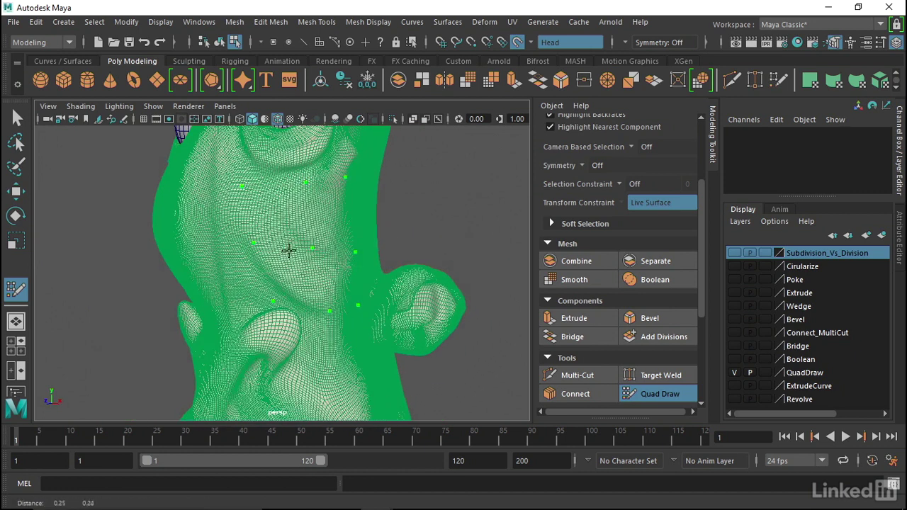
pyautogui.keyDown('shift'); pyautogui.click(281, 222); pyautogui.keyUp('shift')
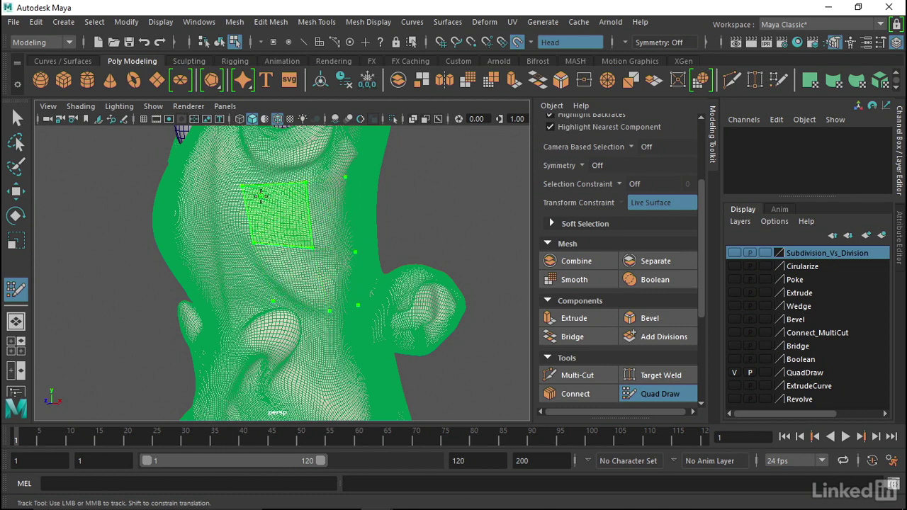
# Step: Grow the cheek patch into a two-by-two quad block, then extend it with two more quads
pyautogui.keyDown('shift'); pyautogui.click(278, 207); pyautogui.keyUp('shift')
pyautogui.keyDown('shift'); pyautogui.click(320, 208); pyautogui.keyUp('shift')
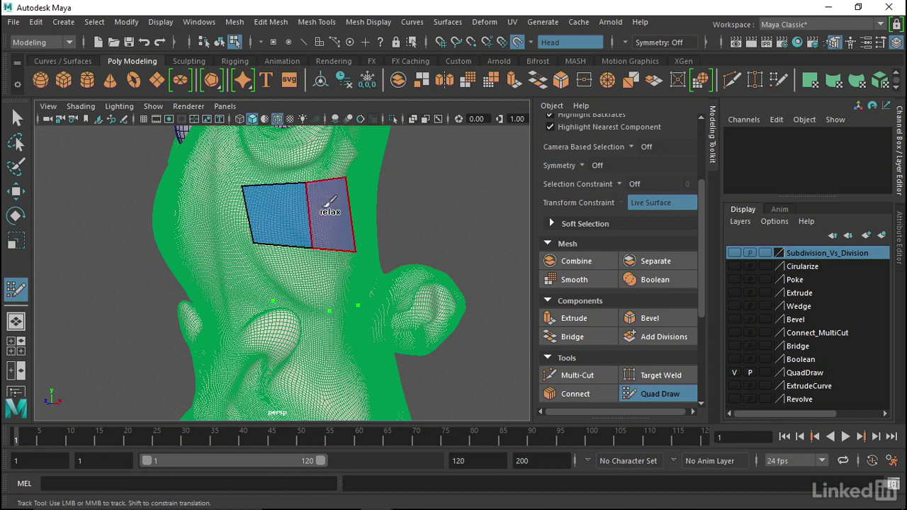
pyautogui.keyDown('shift'); pyautogui.click(326, 278); pyautogui.keyUp('shift')
pyautogui.keyDown('shift'); pyautogui.click(299, 275); pyautogui.keyUp('shift')
pyautogui.keyDown('alt'); pyautogui.moveTo(302, 272); pyautogui.dragTo(189, 217); pyautogui.keyUp('alt')
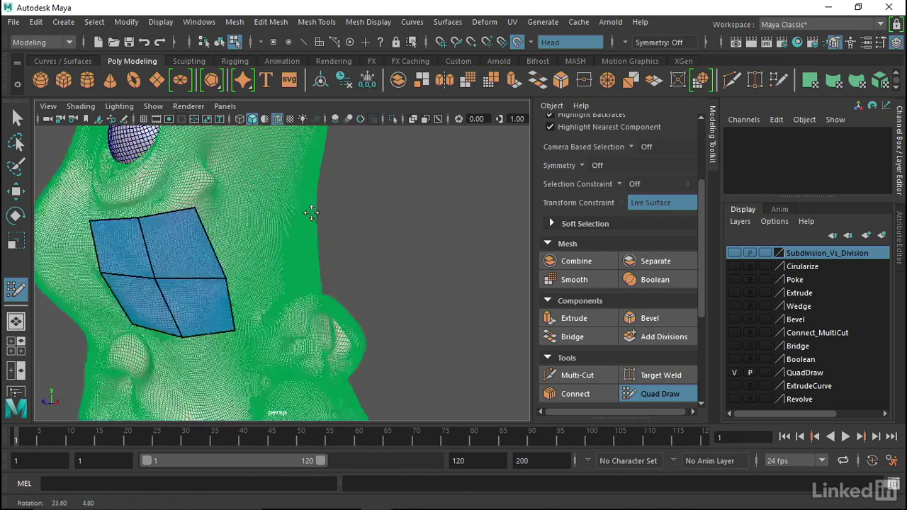
pyautogui.keyDown('shift'); pyautogui.click(149, 242); pyautogui.keyUp('shift')
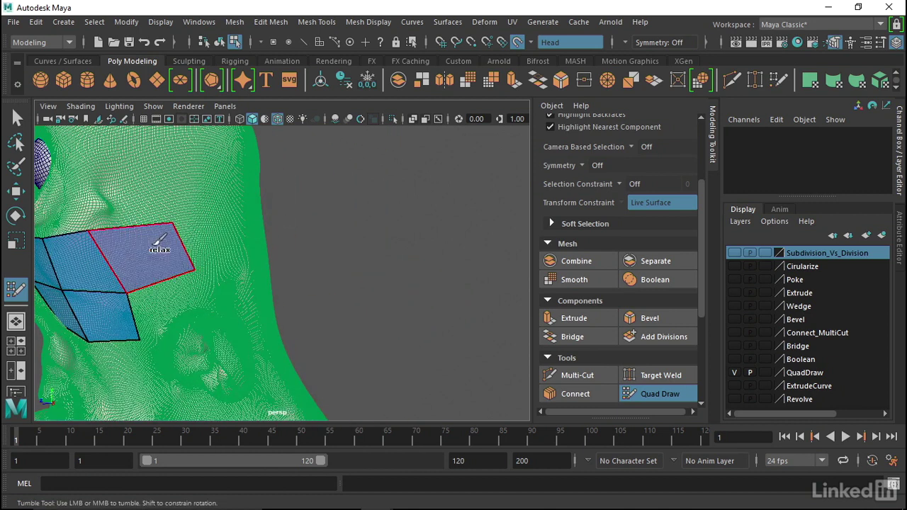
pyautogui.keyDown('shift'); pyautogui.click(177, 293); pyautogui.keyUp('shift')
pyautogui.keyDown('alt'); pyautogui.moveTo(118, 213); pyautogui.dragTo(282, 234, button='middle'); pyautogui.keyUp('alt')
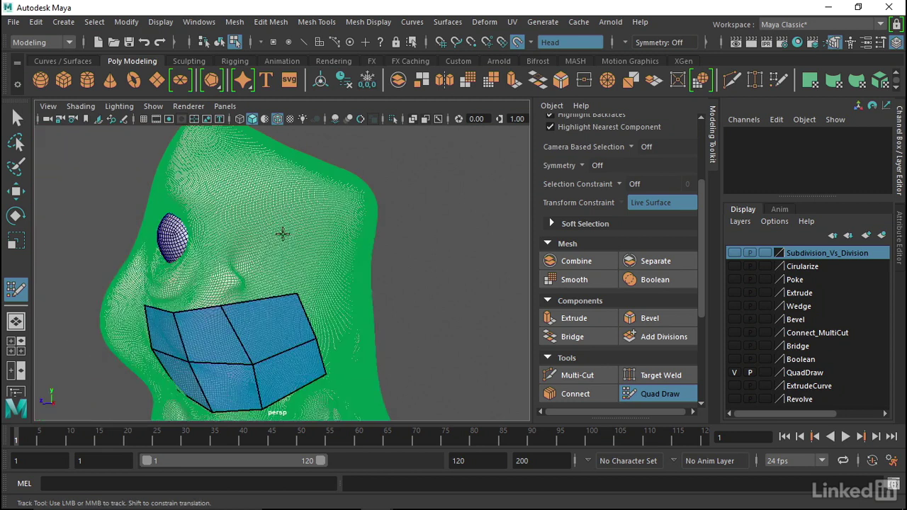
# Step: Extend the quad patch with new quads above it and to its left, filling the top-left gap
pyautogui.click(275, 250)
pyautogui.keyDown('shift'); pyautogui.click(266, 273); pyautogui.keyUp('shift')
pyautogui.keyDown('alt'); pyautogui.moveTo(265, 274); pyautogui.dragTo(353, 241); pyautogui.keyUp('alt')
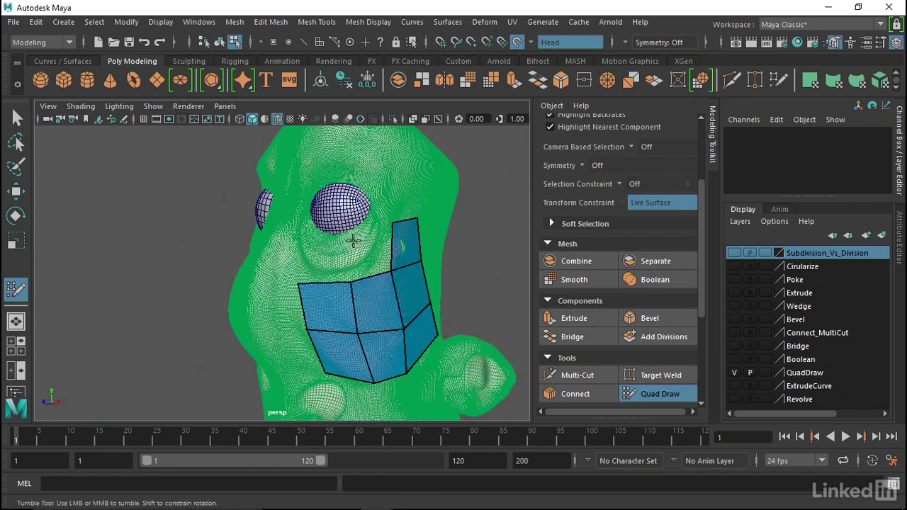
pyautogui.keyDown('shift'); pyautogui.click(353, 250); pyautogui.keyUp('shift')
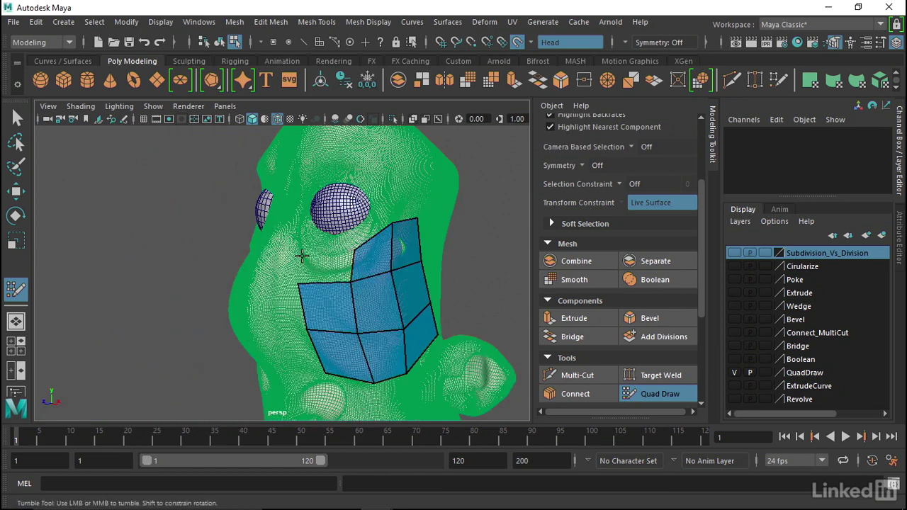
pyautogui.keyDown('shift'); pyautogui.click(302, 256); pyautogui.keyUp('shift')
pyautogui.keyDown('alt'); pyautogui.moveTo(302, 256); pyautogui.dragTo(278, 217, button='middle'); pyautogui.keyUp('alt')
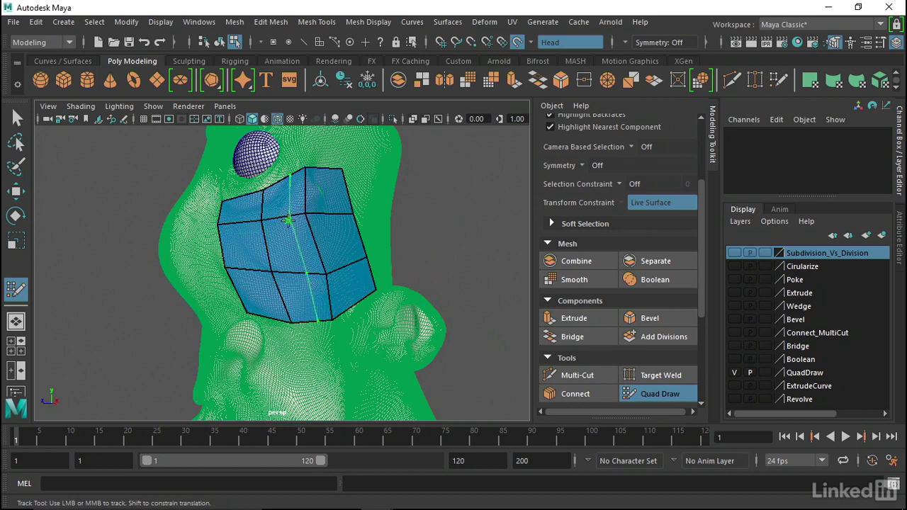
# Step: Insert a vertical edge loop through the patch and orbit to inspect the finer grid
pyautogui.keyDown('ctrl'); pyautogui.click(285, 224); pyautogui.keyUp('ctrl')
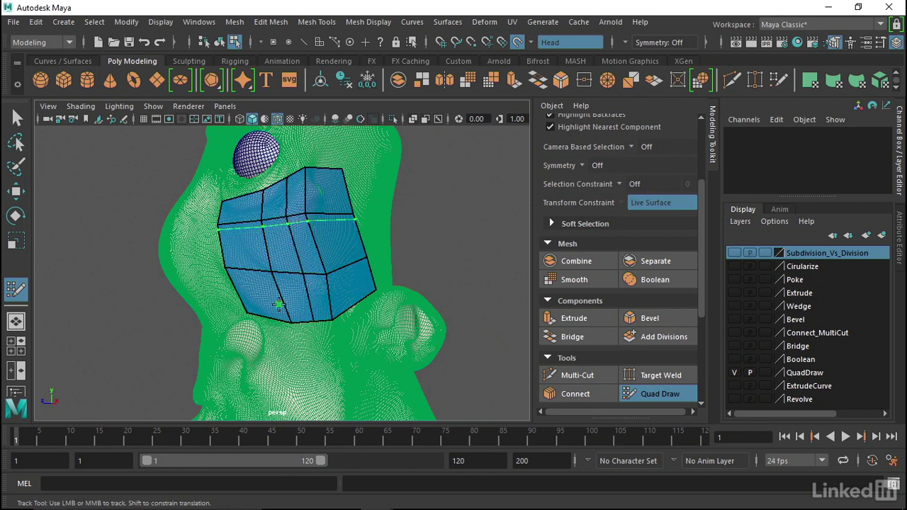
pyautogui.keyDown('alt'); pyautogui.moveTo(260, 247); pyautogui.dragTo(333, 234); pyautogui.keyUp('alt')
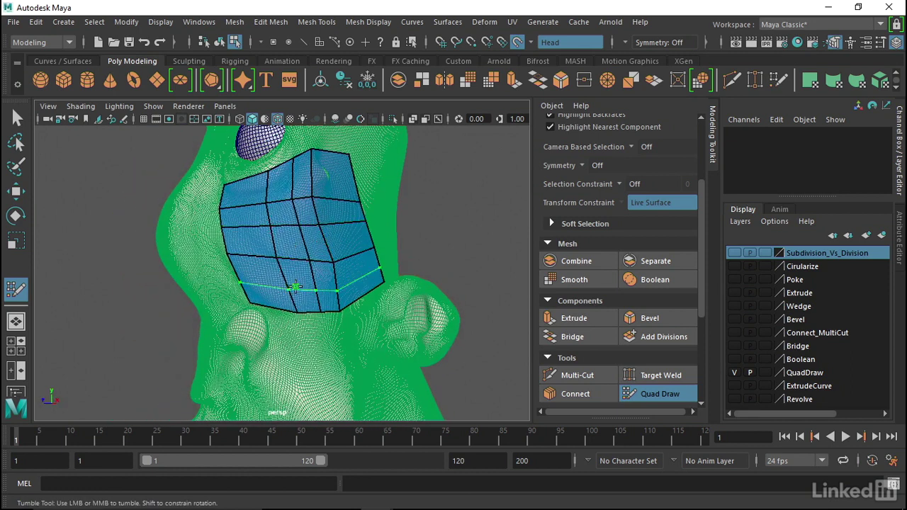
pyautogui.moveTo(290, 285)
pyautogui.keyDown('alt'); pyautogui.mouseDown()
pyautogui.moveTo(305, 245)
pyautogui.moveTo(319, 254)
pyautogui.mouseUp(); pyautogui.keyUp('alt')
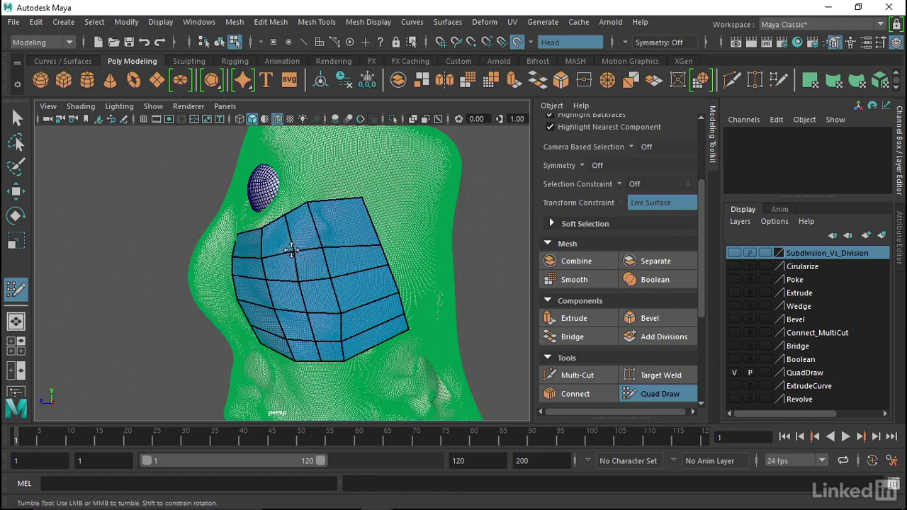
pyautogui.moveTo(320, 261)
pyautogui.keyDown('alt'); pyautogui.mouseDown()
pyautogui.moveTo(331, 220)
pyautogui.moveTo(407, 168)
pyautogui.mouseUp(); pyautogui.keyUp('alt')
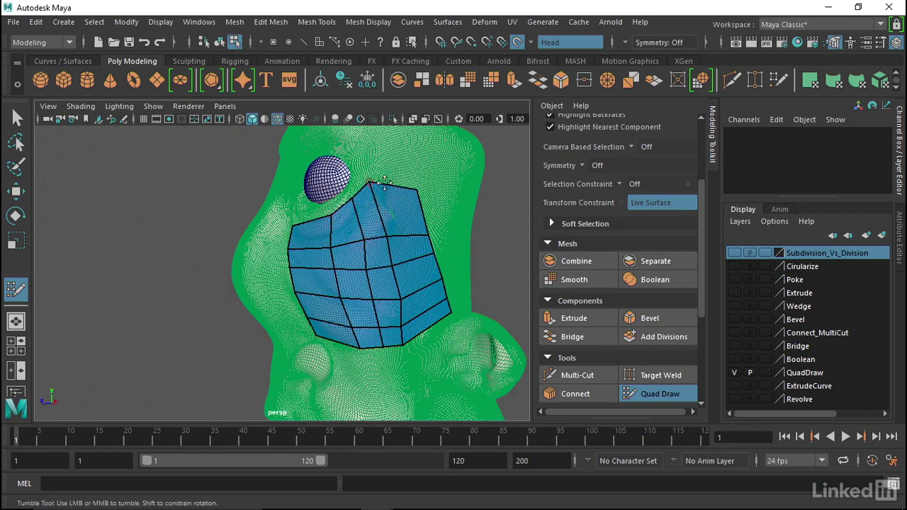